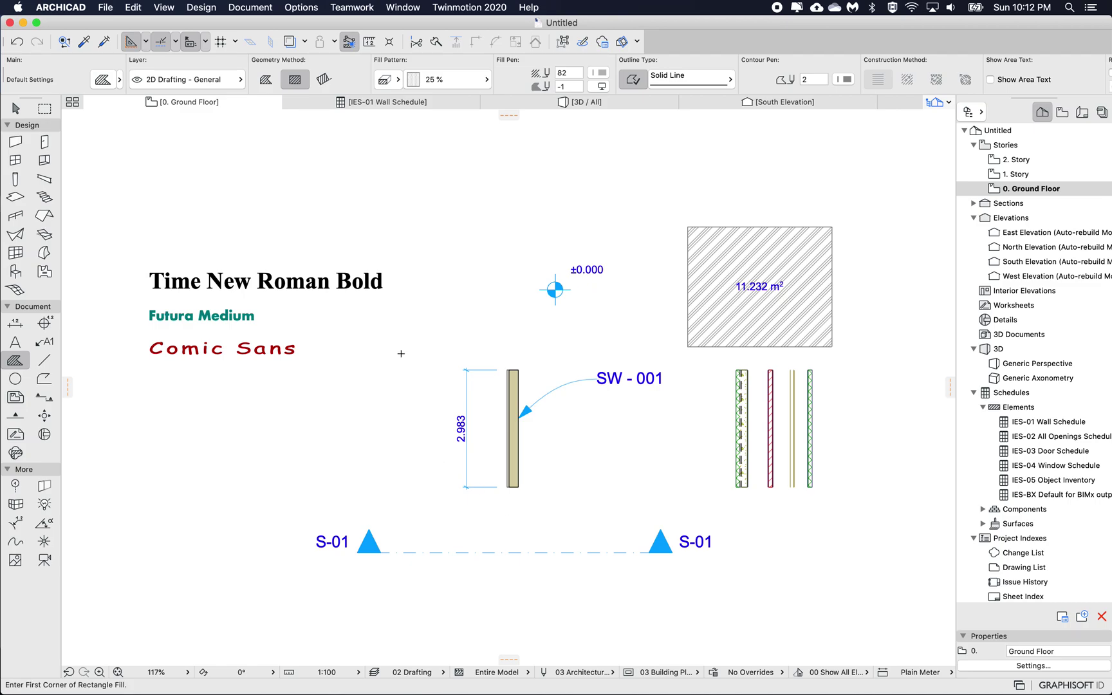
Select the heading, Futura Medium and Comic Sans texts together, then clear the selection
{"action": "left_click", "coordinate": [222, 289], "text": "shift"}
{"action": "left_click", "coordinate": [217, 317], "text": "shift"}
{"action": "left_click", "coordinate": [213, 352], "text": "shift"}
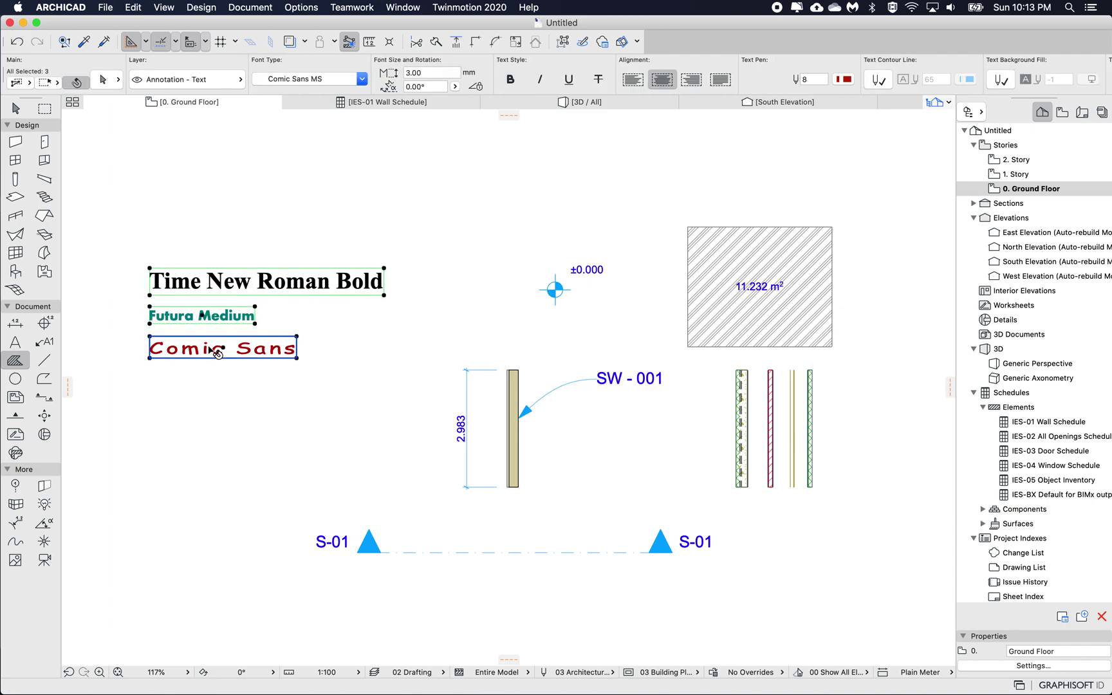
{"action": "key", "text": "Escape"}
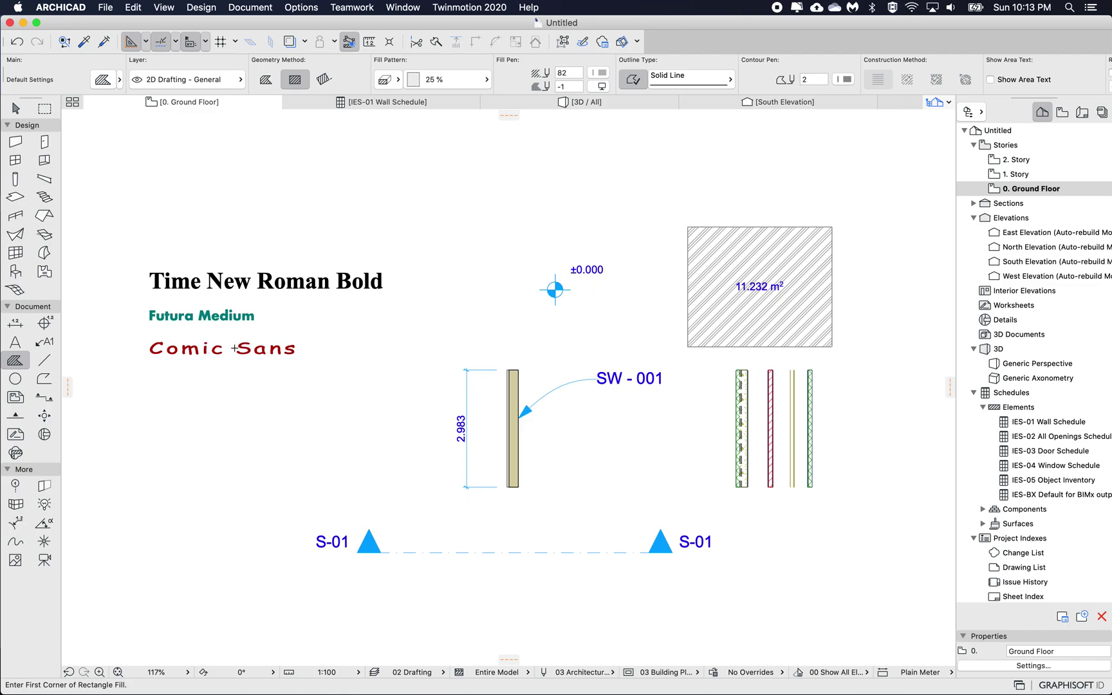
Inspect the Comic Sans text's settings without changing anything
{"action": "left_click", "coordinate": [192, 352], "text": "shift"}
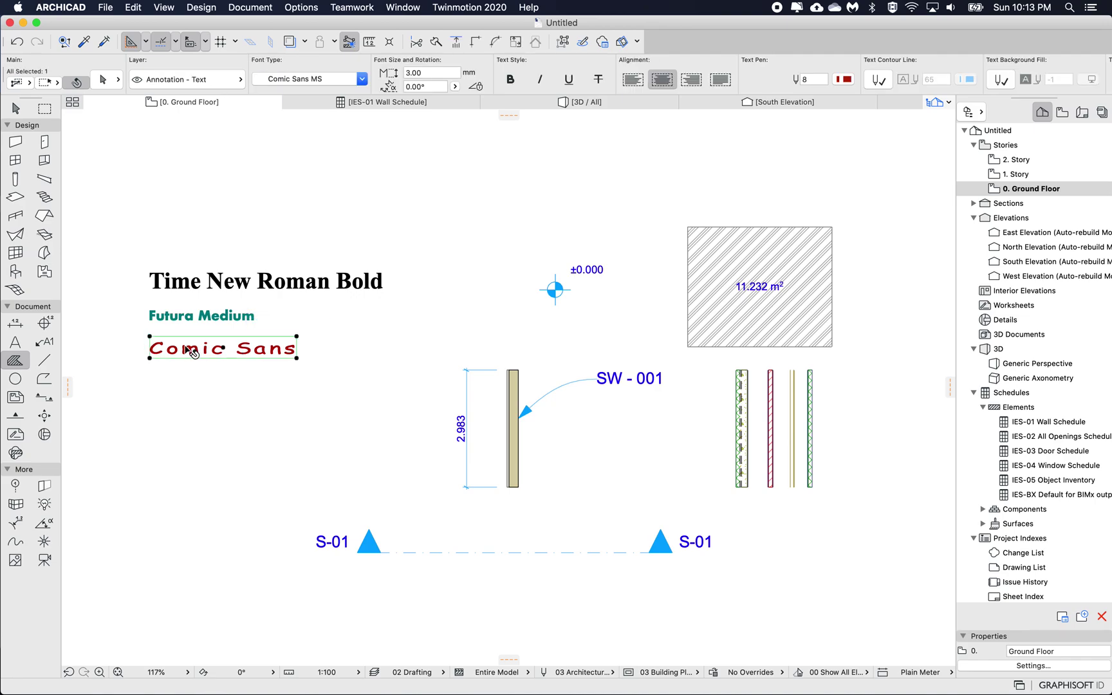
{"action": "double_click", "coordinate": [192, 351]}
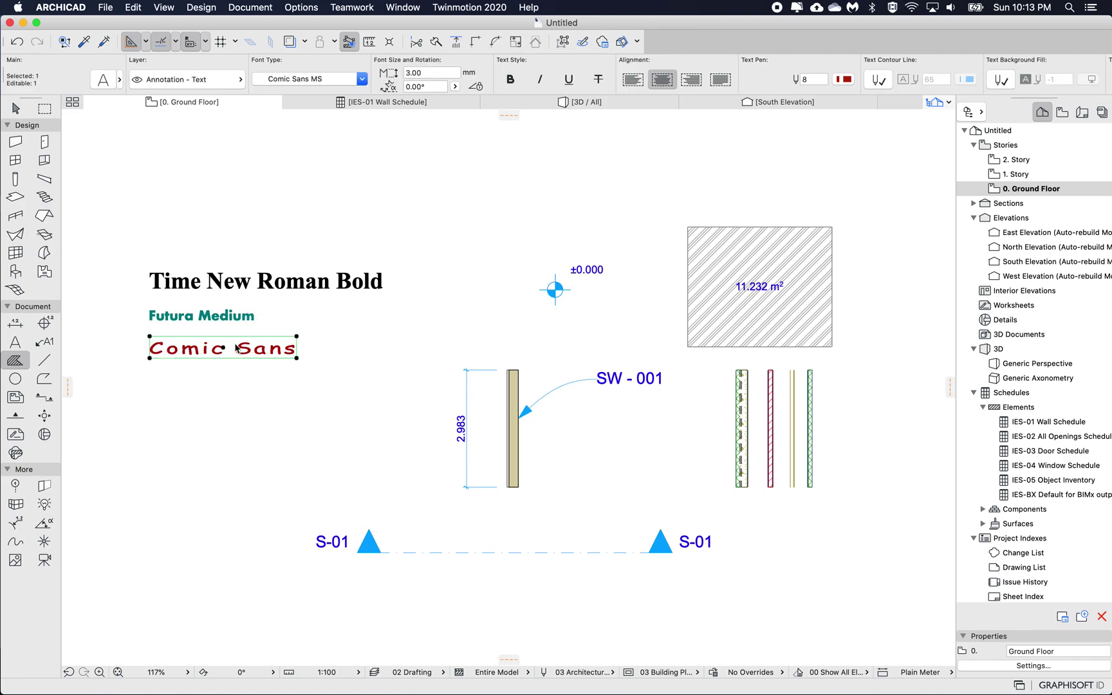
{"action": "key", "text": "super+t"}
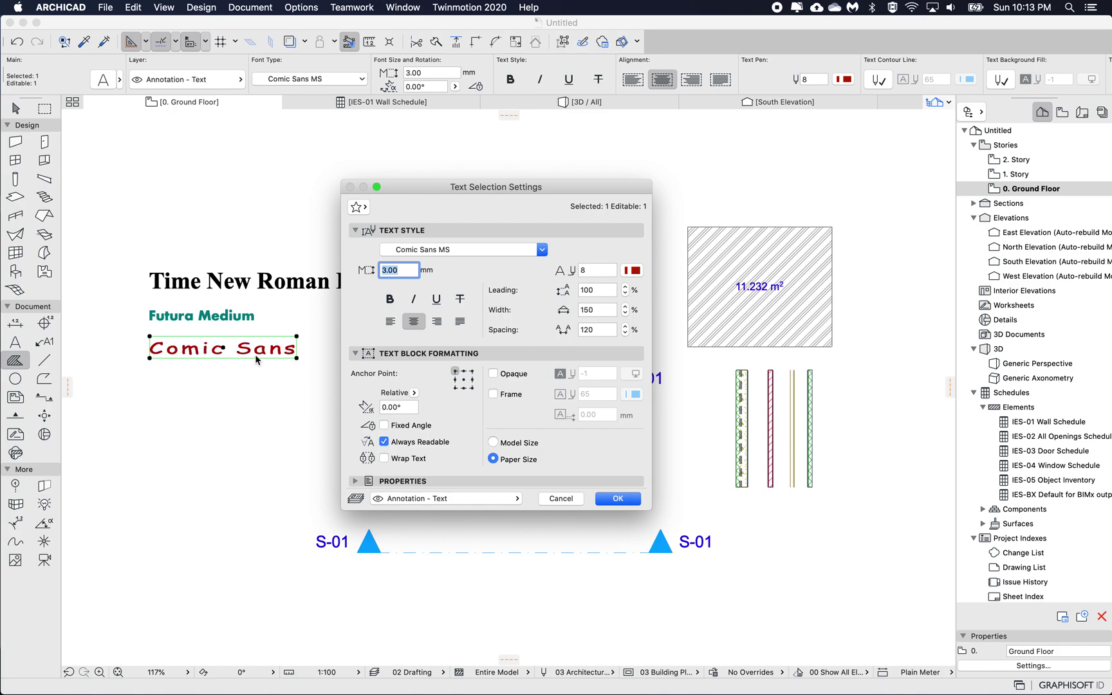
{"action": "left_click", "coordinate": [560, 498]}
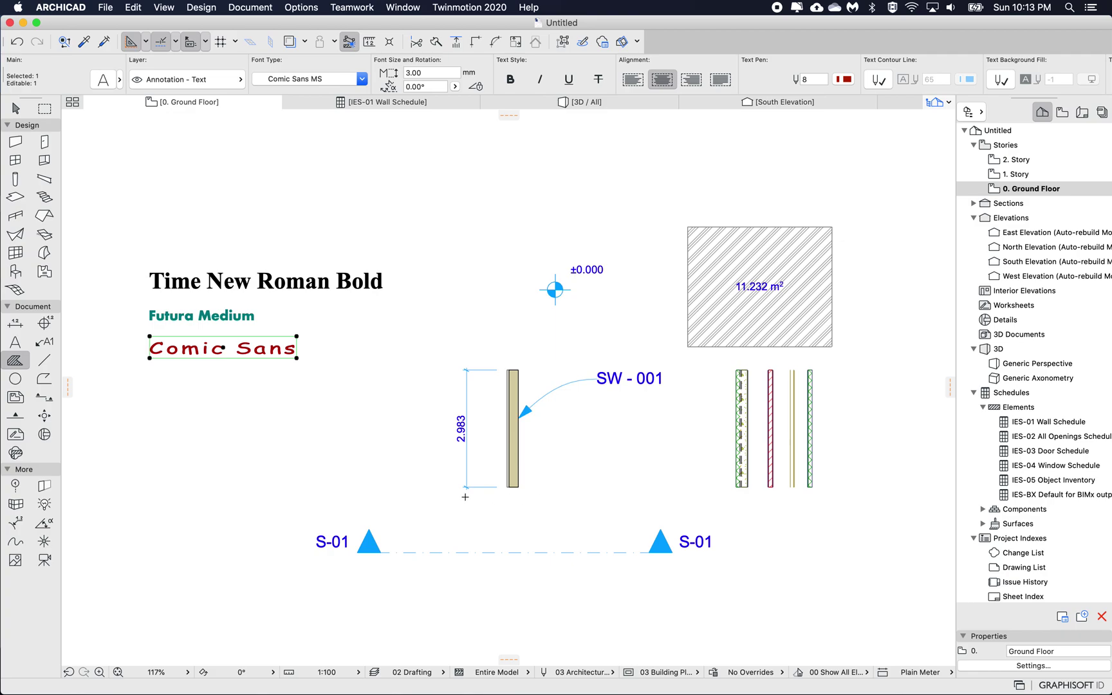
{"action": "key", "text": "Escape"}
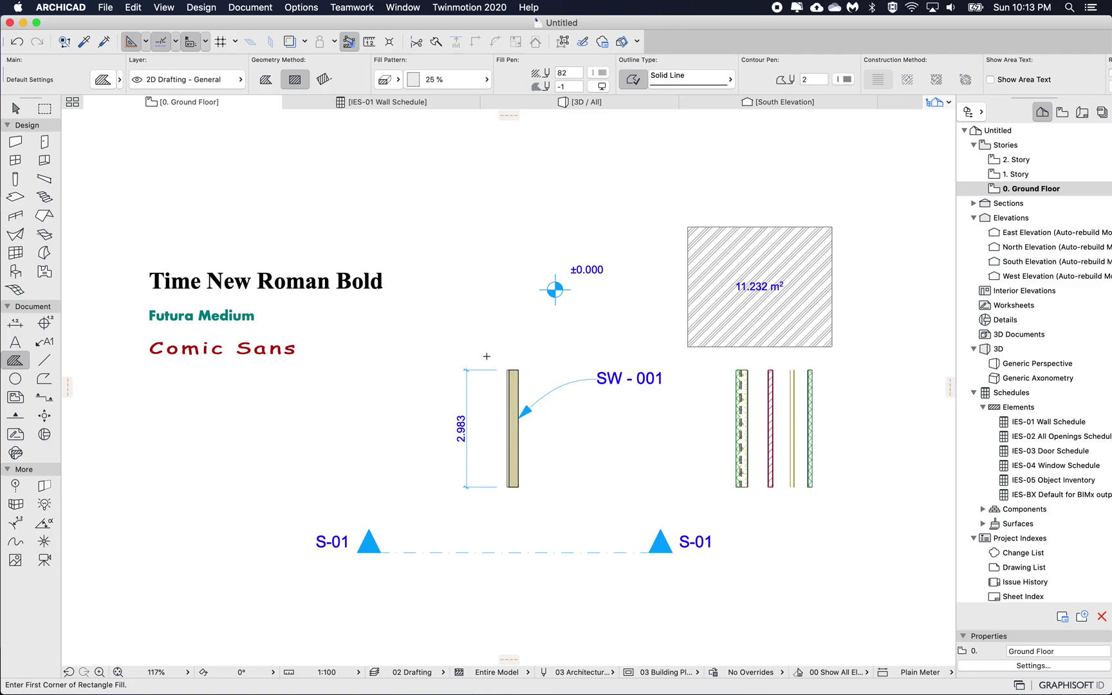
Check the level marker, 2.983 dimension, section line S-01 and area fill, then select the heading
{"action": "left_click", "coordinate": [554, 290], "text": "shift"}
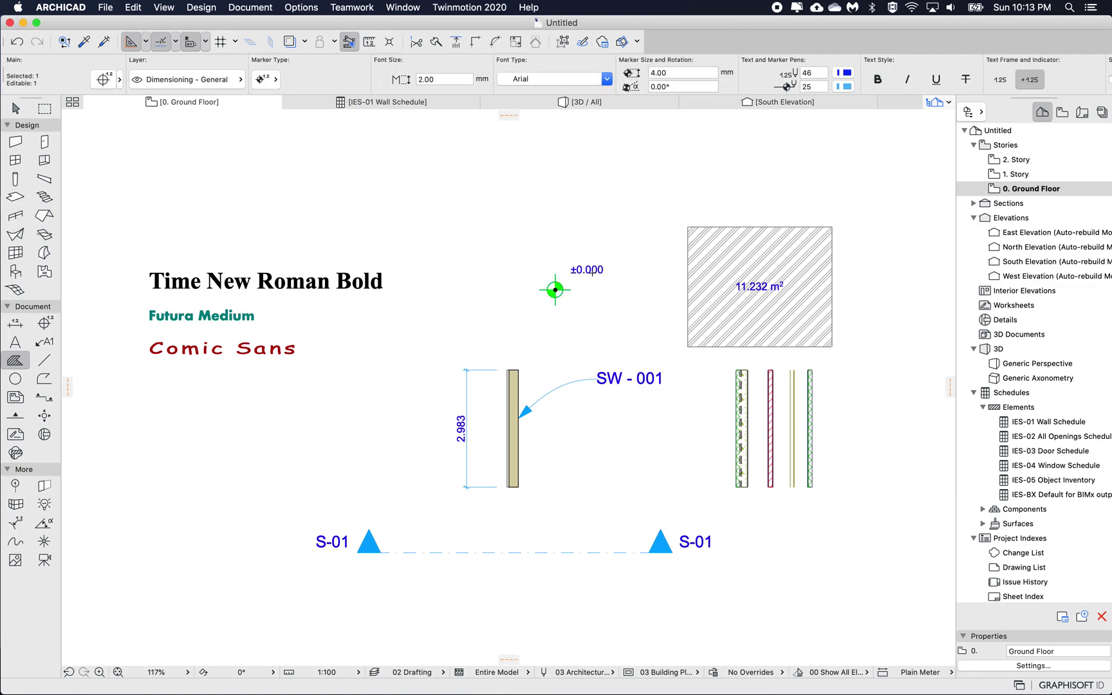
{"action": "key", "text": "Escape"}
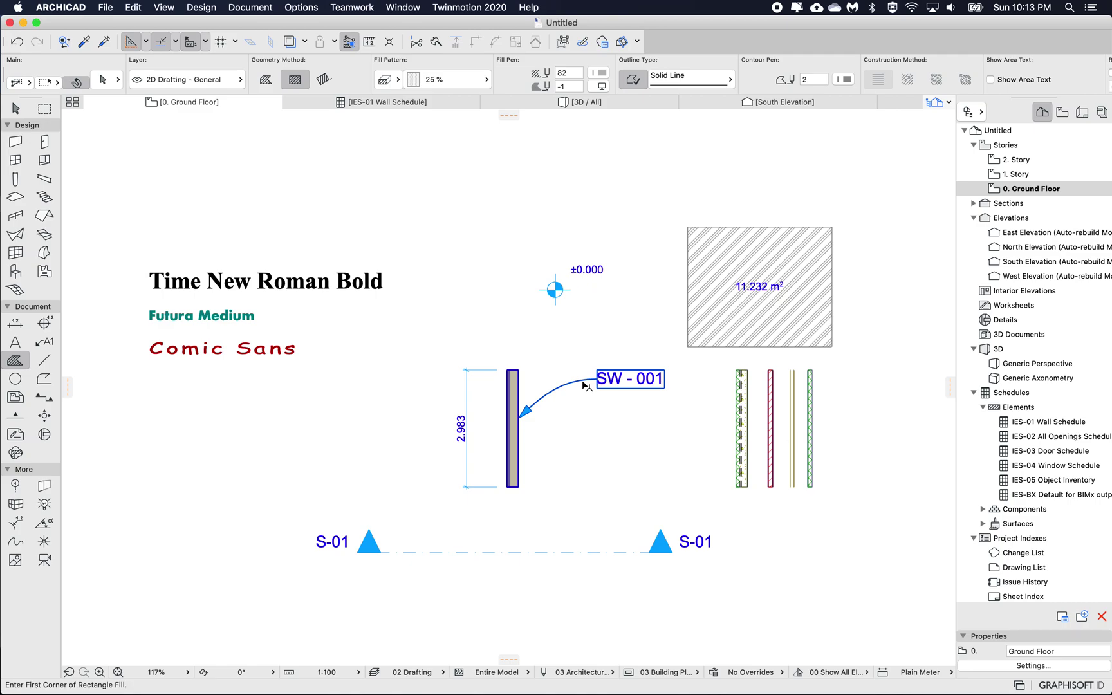
{"action": "left_click", "coordinate": [463, 410], "text": "shift"}
{"action": "key", "text": "Escape"}
{"action": "left_click", "coordinate": [437, 553], "text": "shift"}
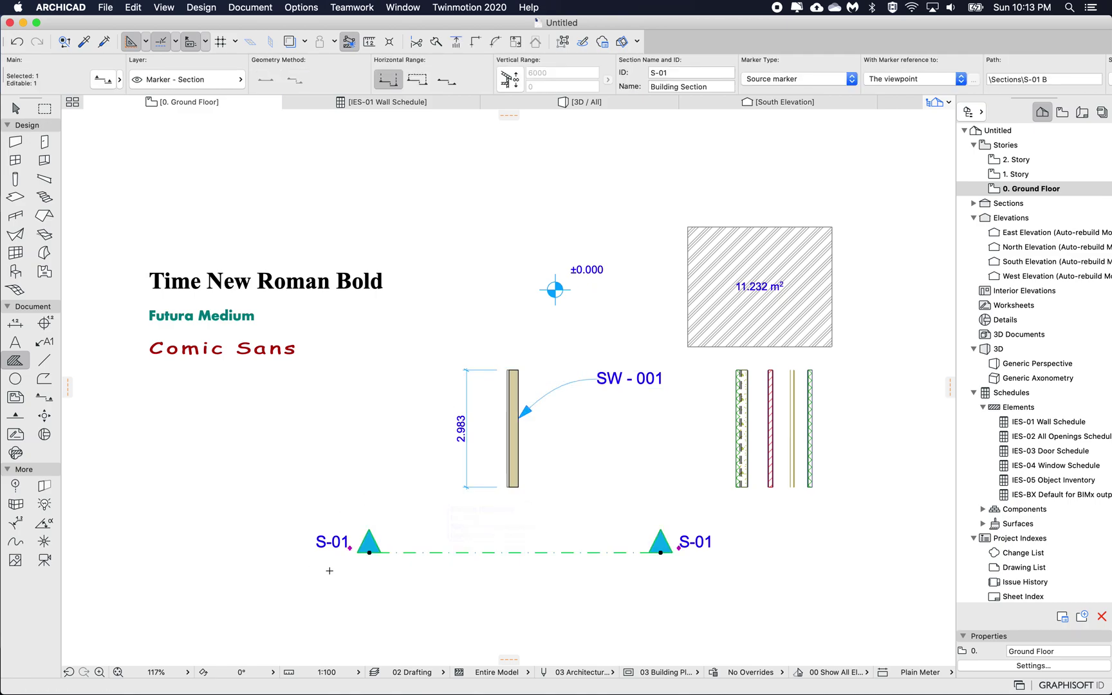
{"action": "key", "text": "Escape"}
{"action": "left_click", "coordinate": [753, 303], "text": "shift"}
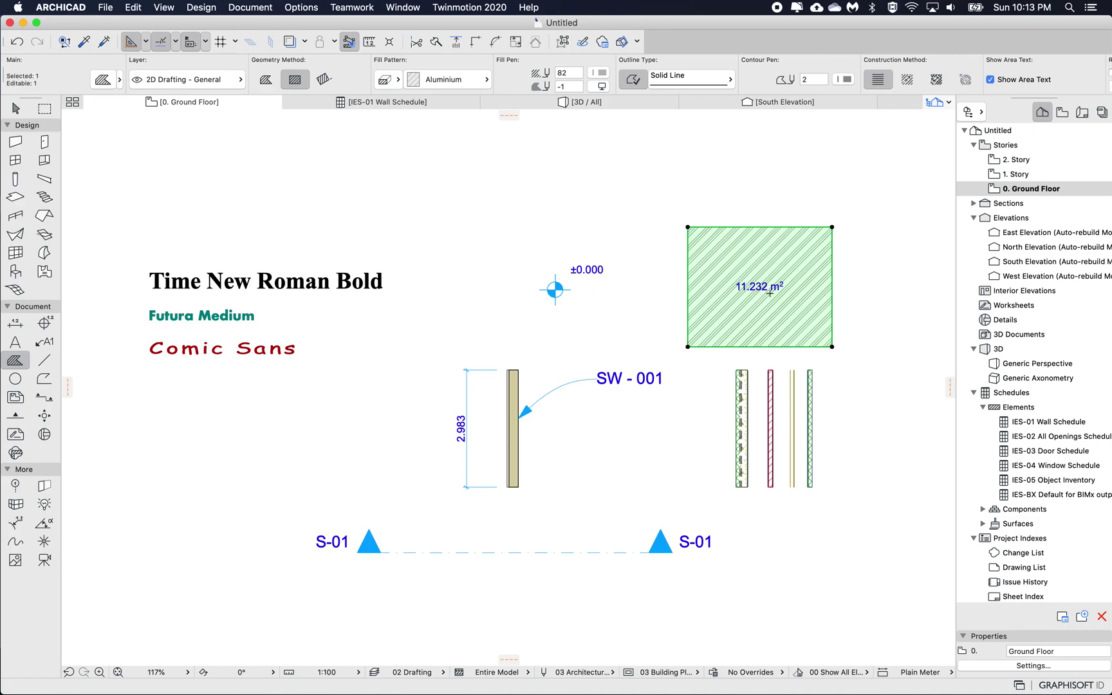
{"action": "key", "text": "Escape"}
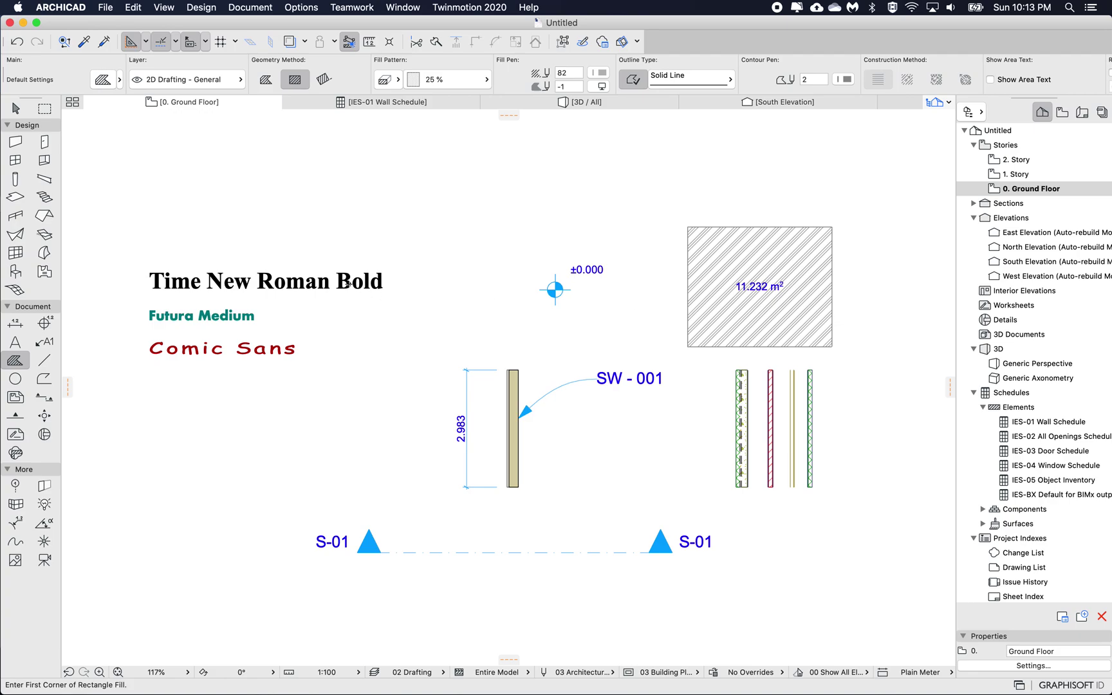
{"action": "key", "text": "shift"}
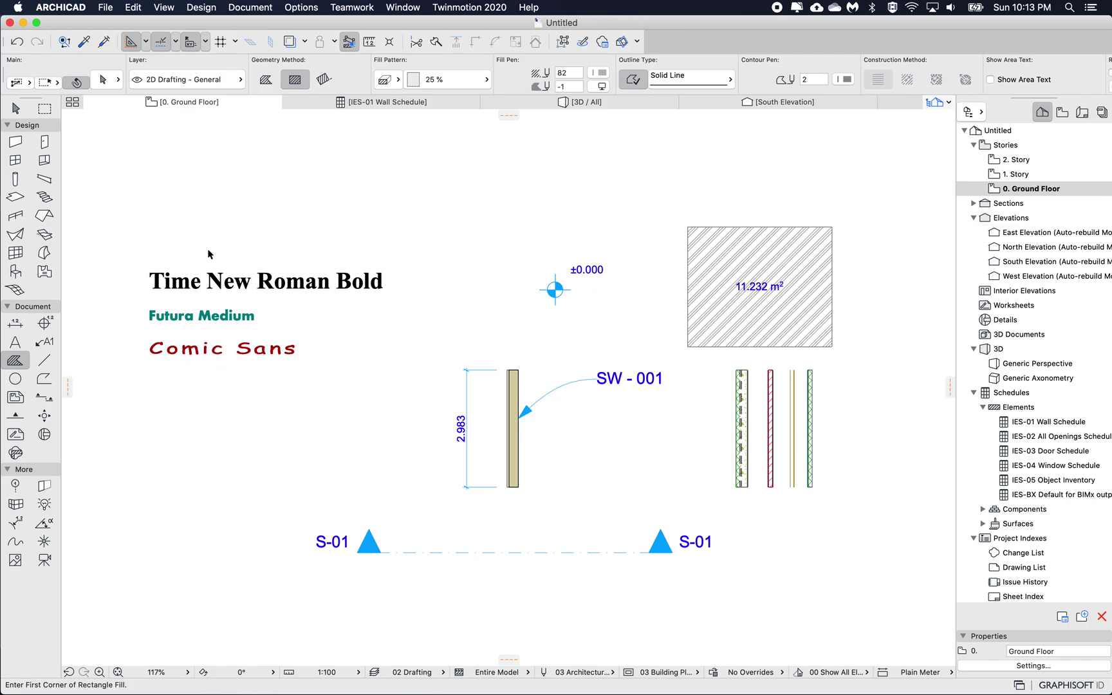
{"action": "left_click", "coordinate": [225, 286], "text": "shift"}
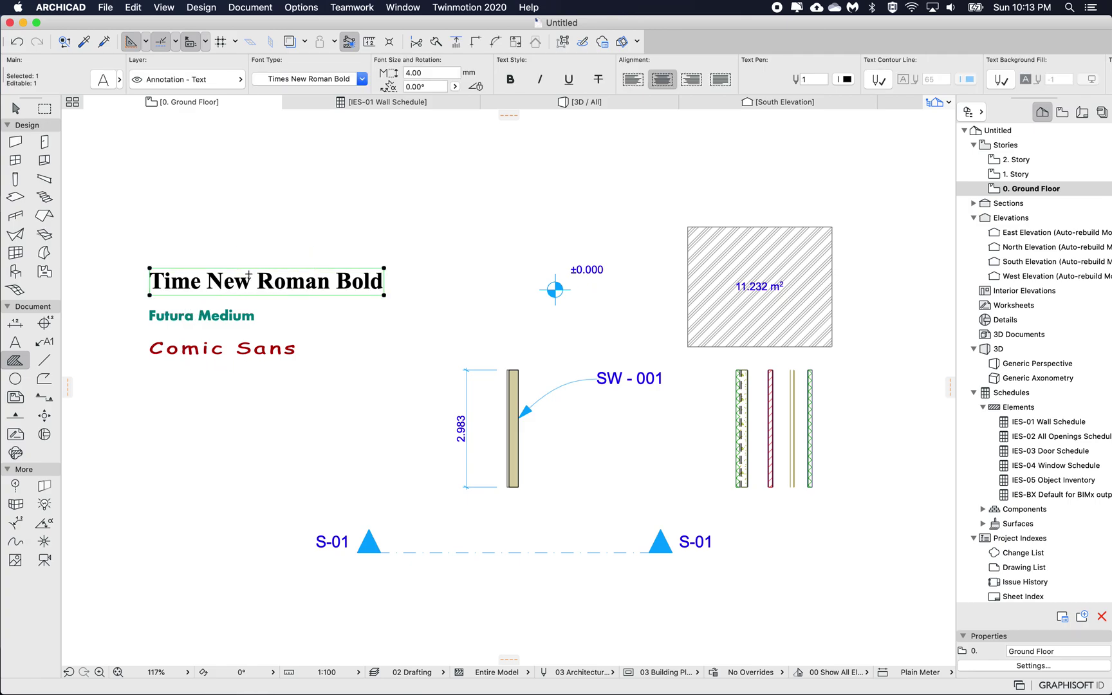
Correct the heading text to read 'Times New Roman Bold' by adding the missing 's'
{"action": "double_click", "coordinate": [198, 286]}
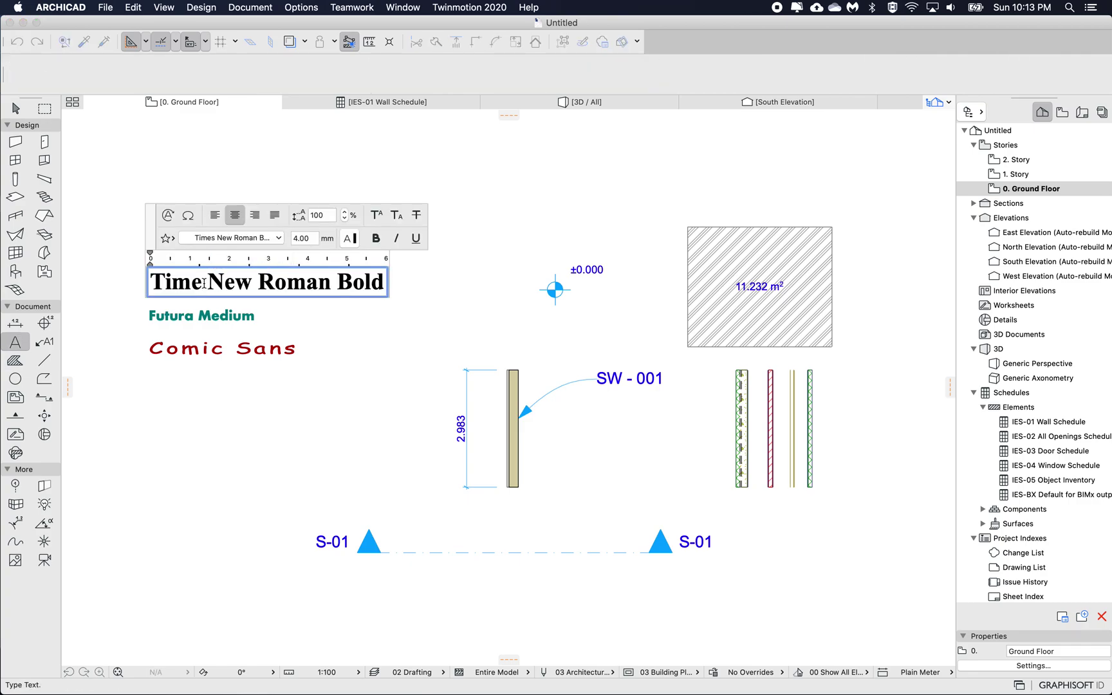
{"action": "type", "text": "s"}
{"action": "left_click", "coordinate": [255, 167]}
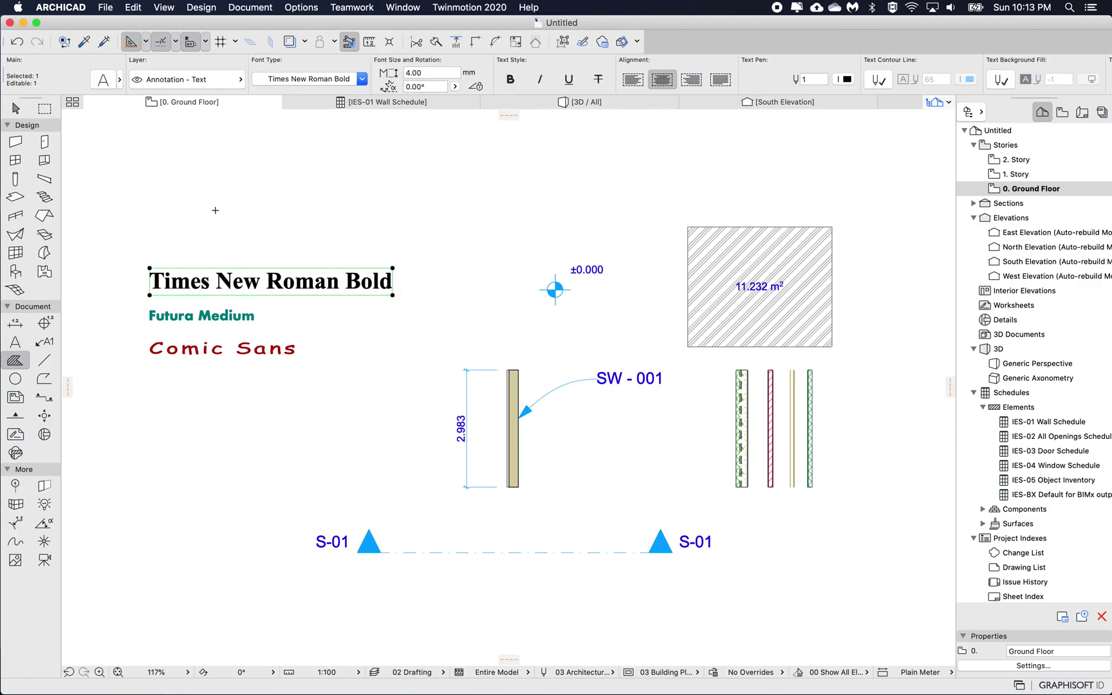
Save the heading's 4.00 mm text style as a new favorite named 'Times New Roman BOLD'
{"action": "key", "text": "super+t"}
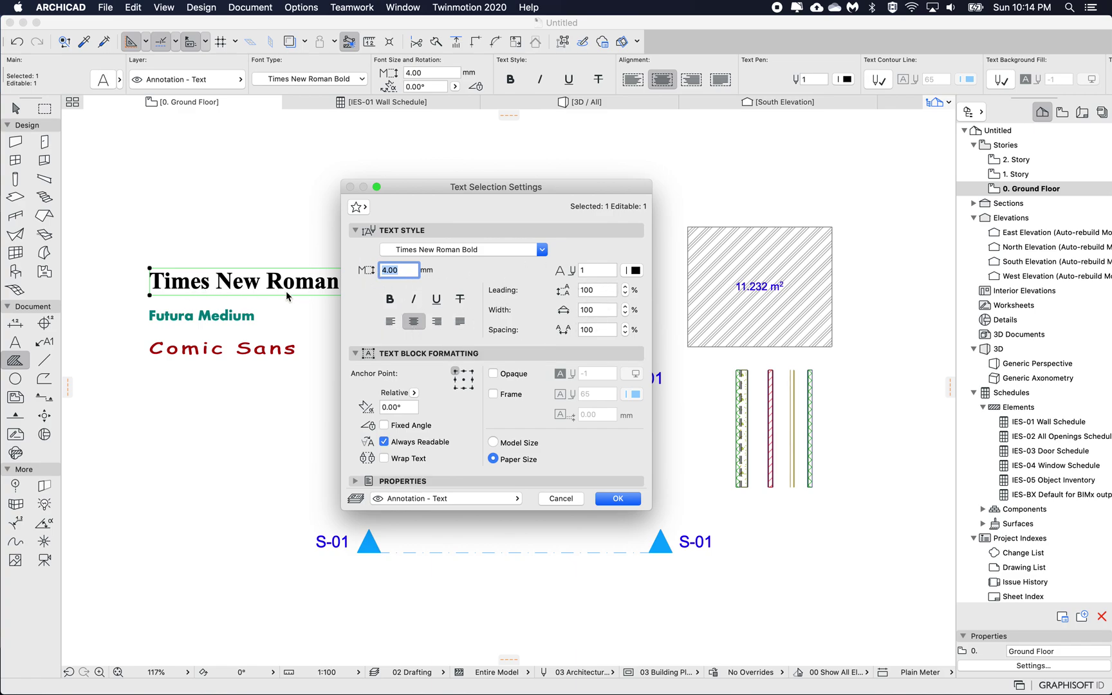
{"action": "left_click", "coordinate": [358, 208]}
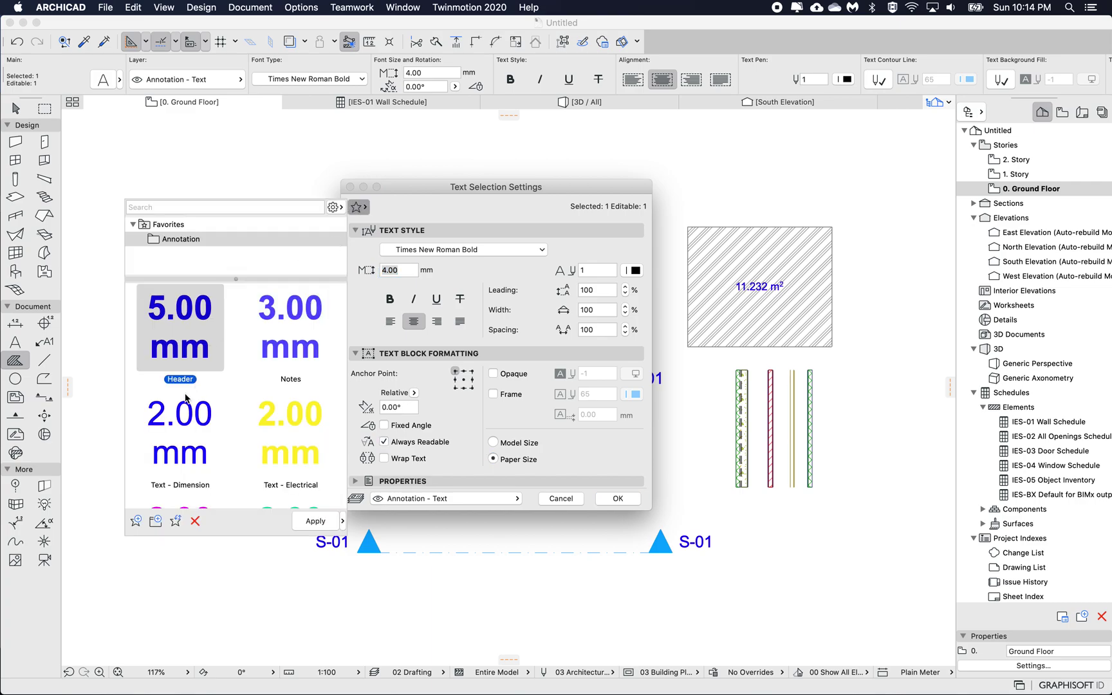
{"action": "left_click", "coordinate": [134, 521]}
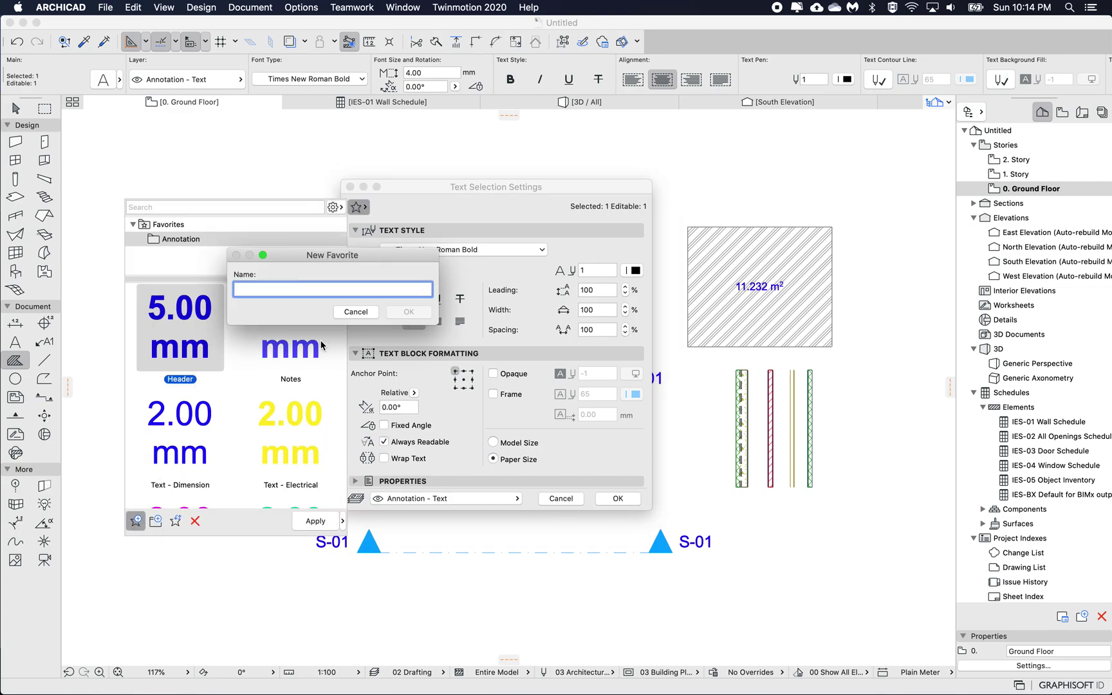
{"action": "left_click_drag", "start_coordinate": [418, 289], "coordinate": [426, 291]}
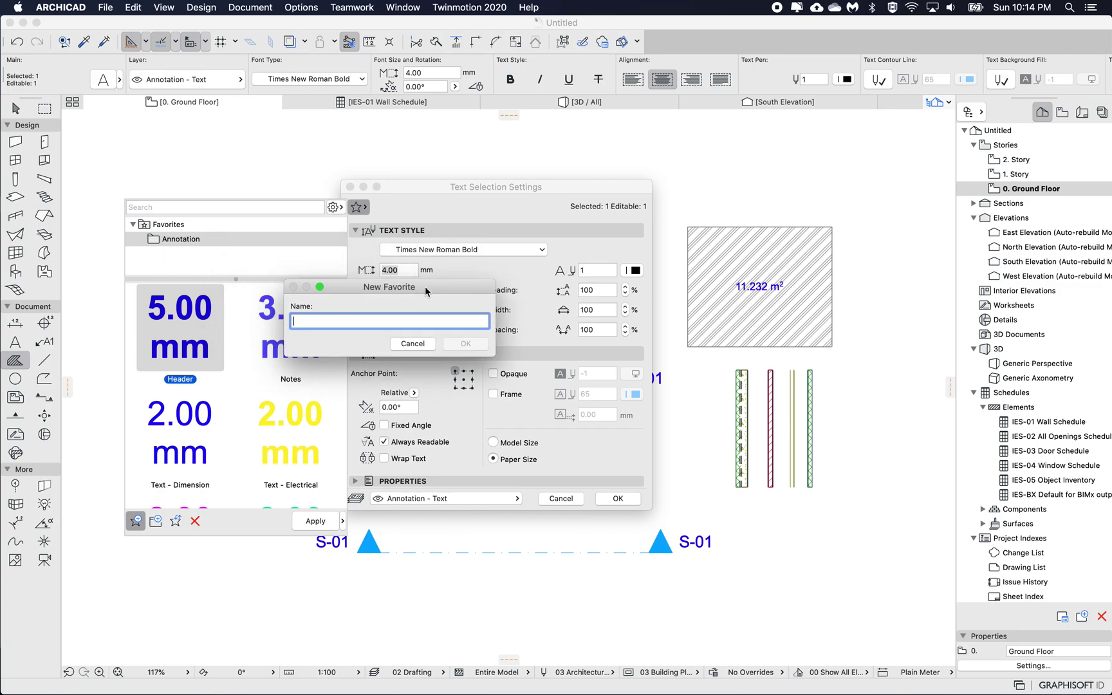
{"action": "type", "text": "Times"}
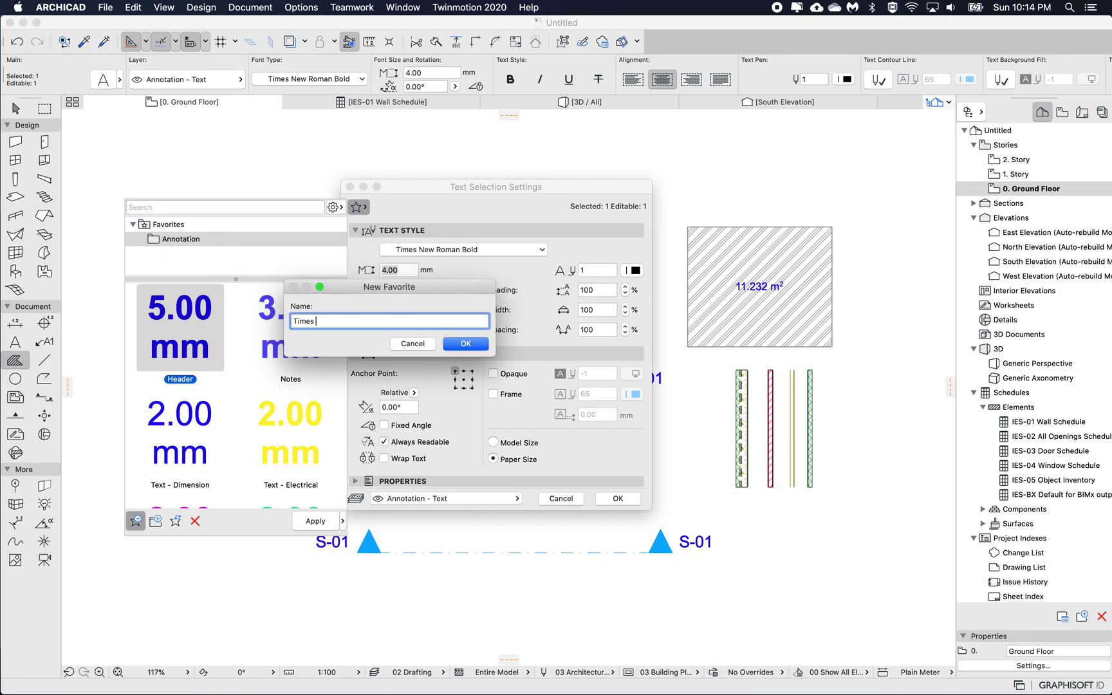
{"action": "type", "text": " New Roman BOLD"}
{"action": "left_click", "coordinate": [467, 345]}
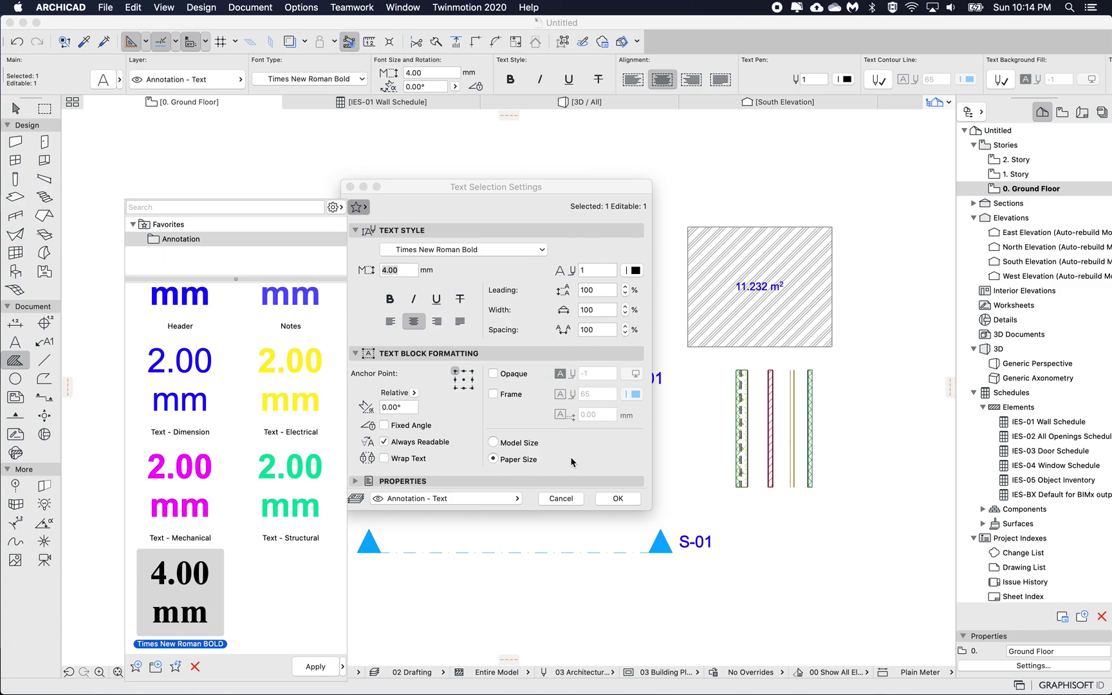
{"action": "left_click", "coordinate": [612, 454]}
{"action": "left_click", "coordinate": [633, 500]}
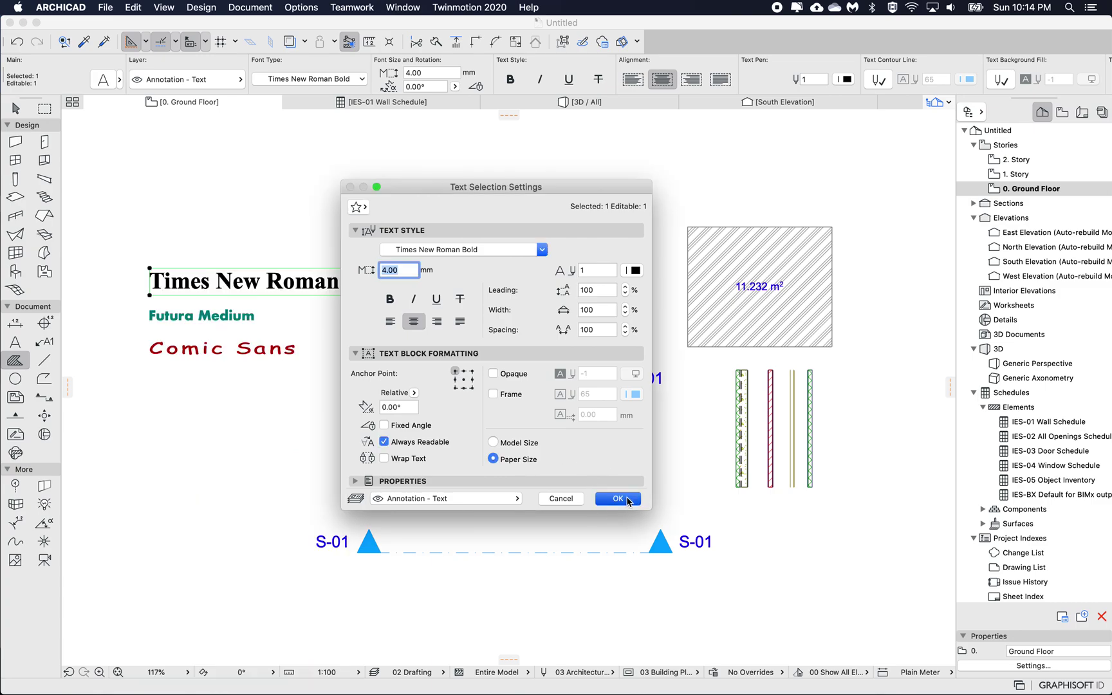
{"action": "left_click", "coordinate": [277, 315]}
Save the Futura Medium text's 2.50 mm settings as a new favorite named 'Futura Medium'
{"action": "left_click", "coordinate": [219, 314]}
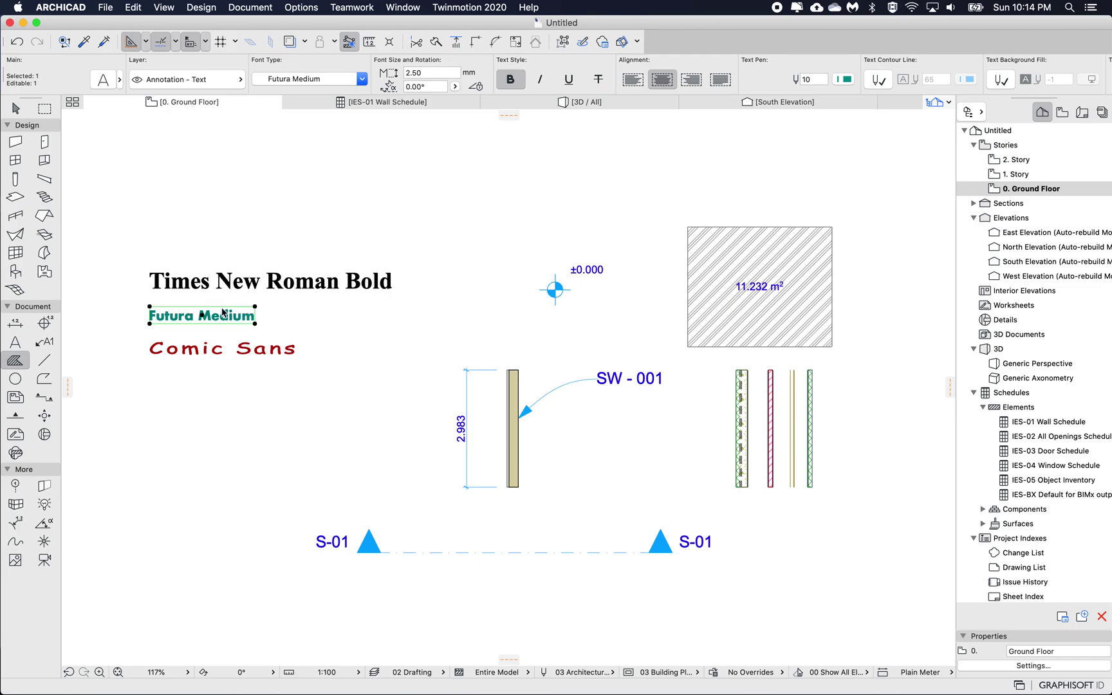
{"action": "key", "text": "super+t"}
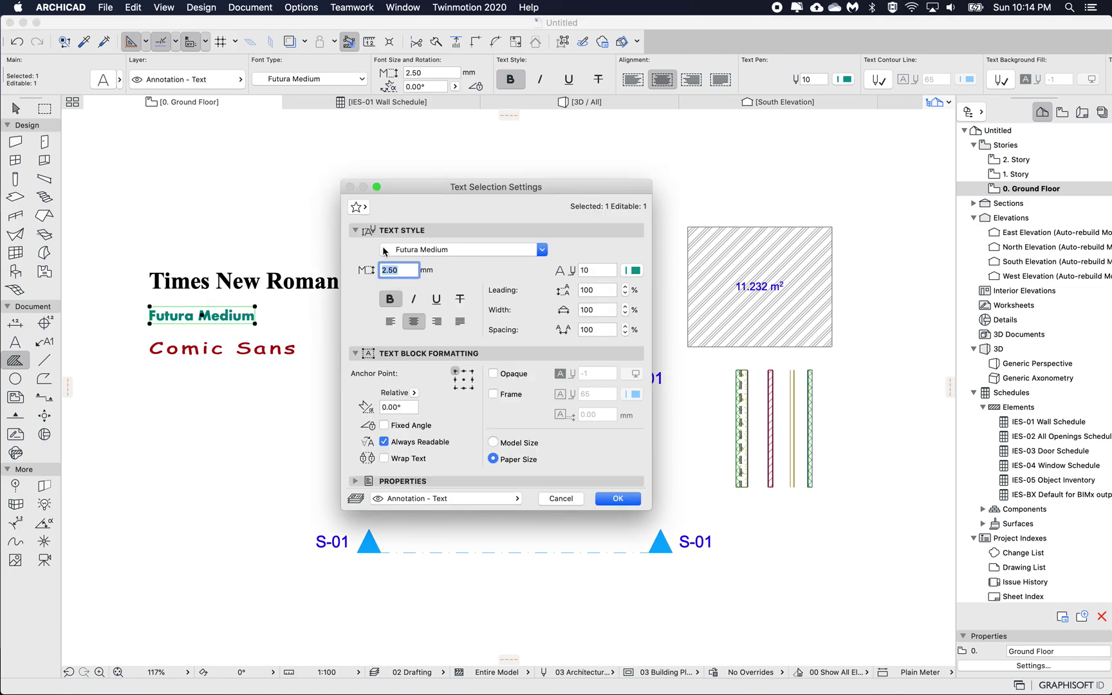
{"action": "left_click", "coordinate": [354, 208]}
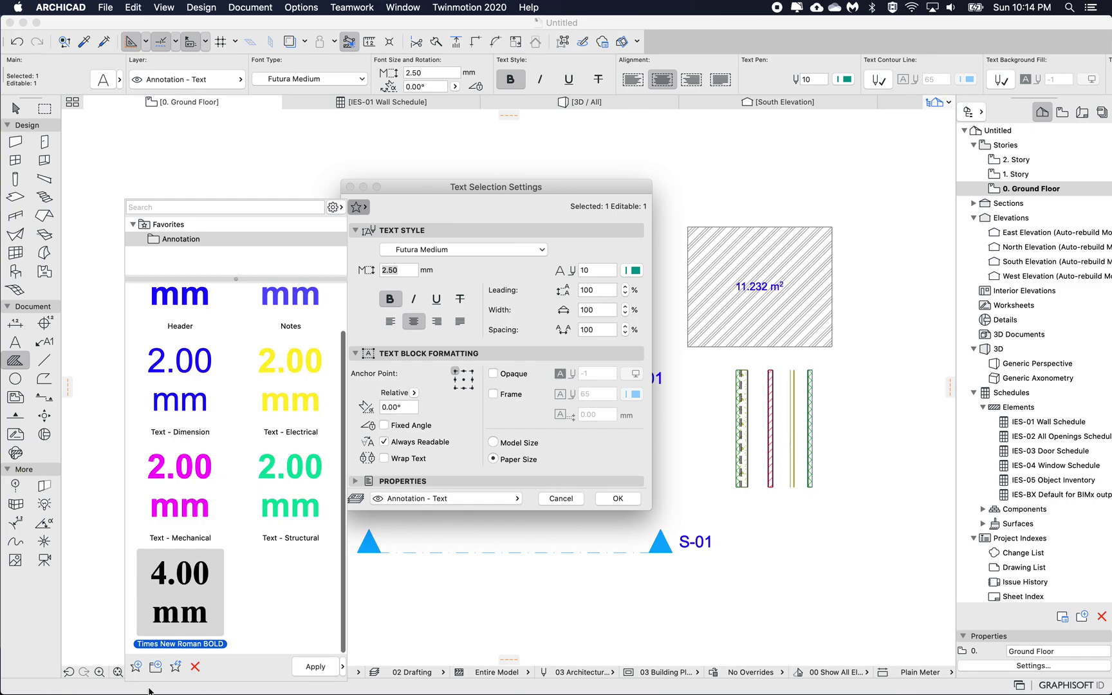
{"action": "left_click", "coordinate": [136, 667]}
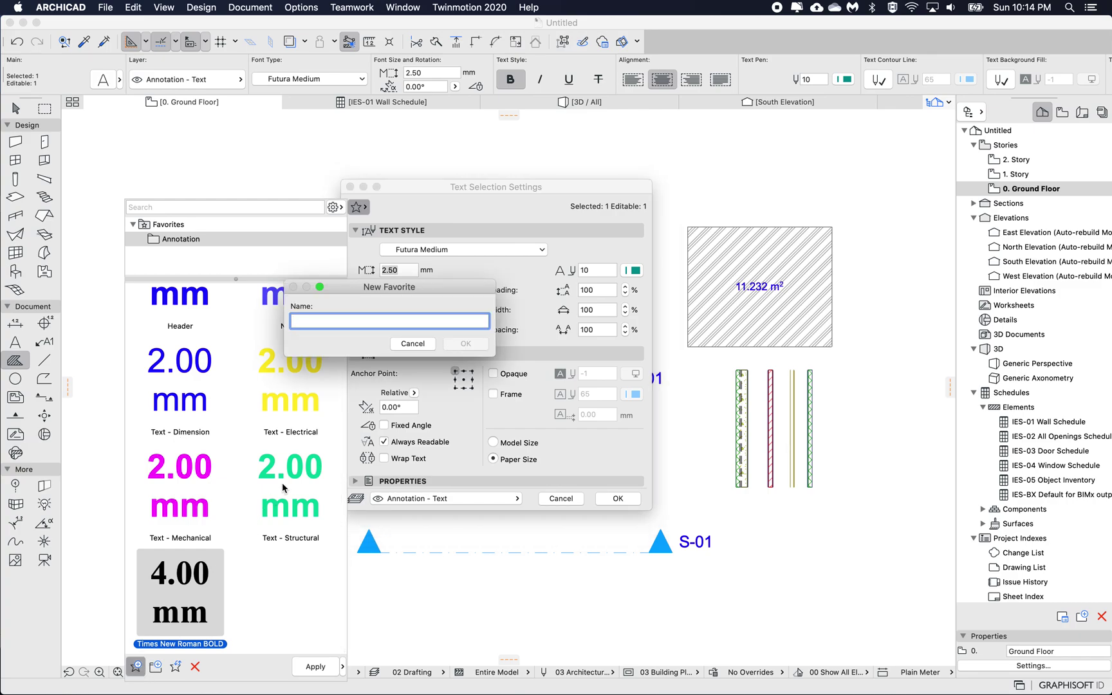
{"action": "type", "text": "Futura Medium"}
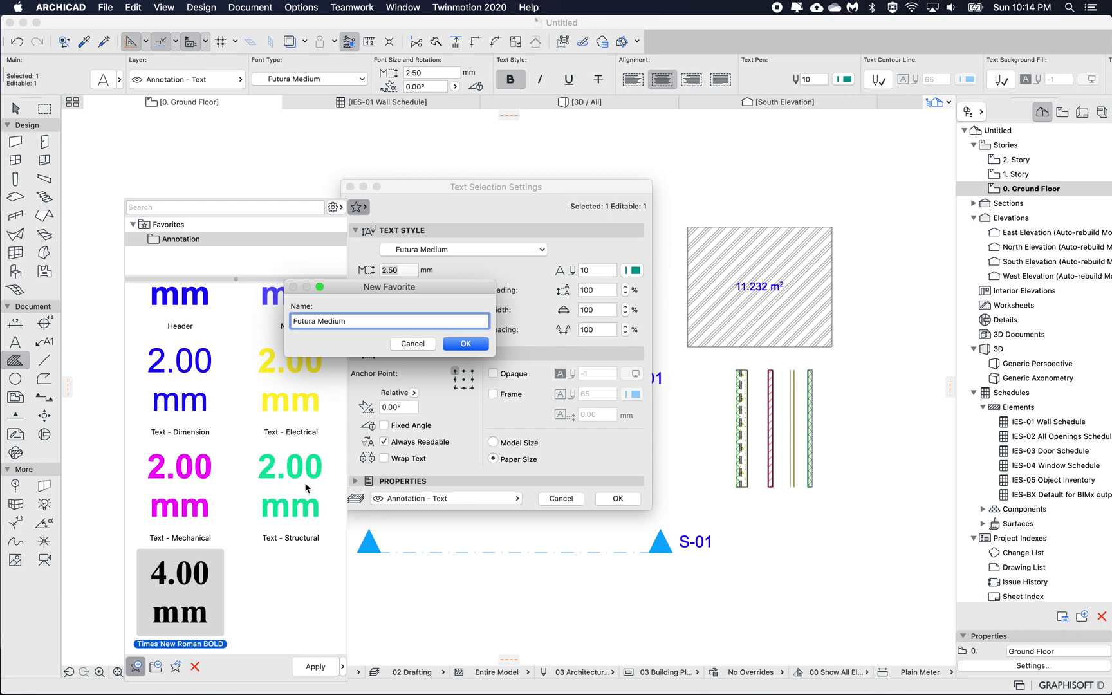
{"action": "left_click", "coordinate": [466, 346]}
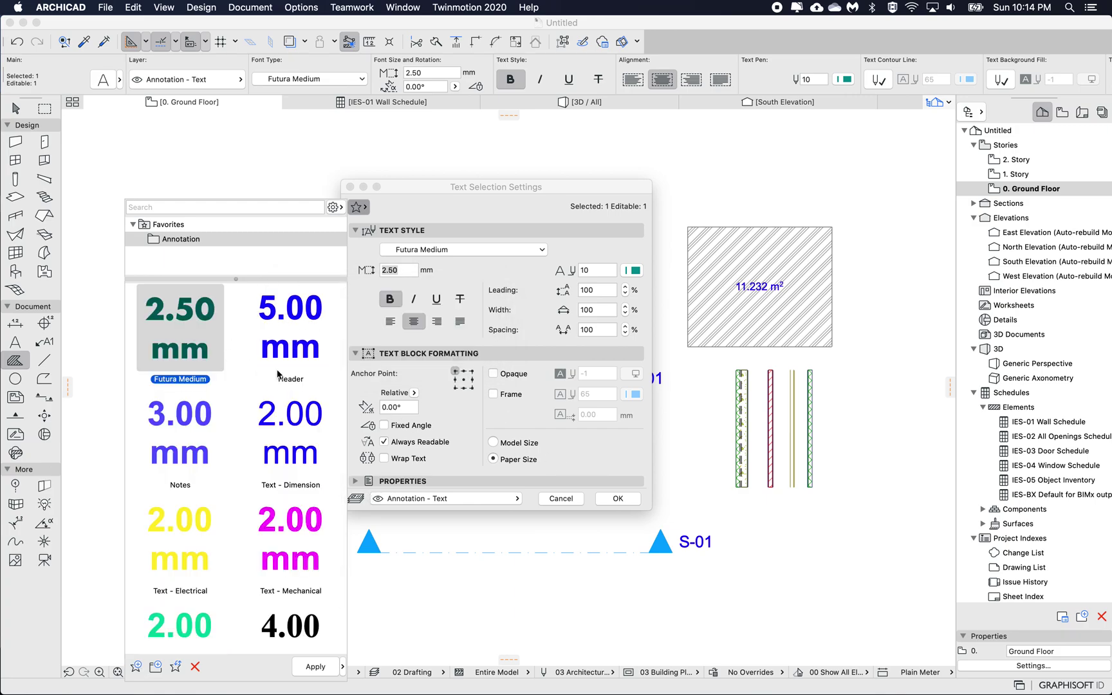
{"action": "left_click", "coordinate": [609, 456]}
{"action": "left_click", "coordinate": [618, 499]}
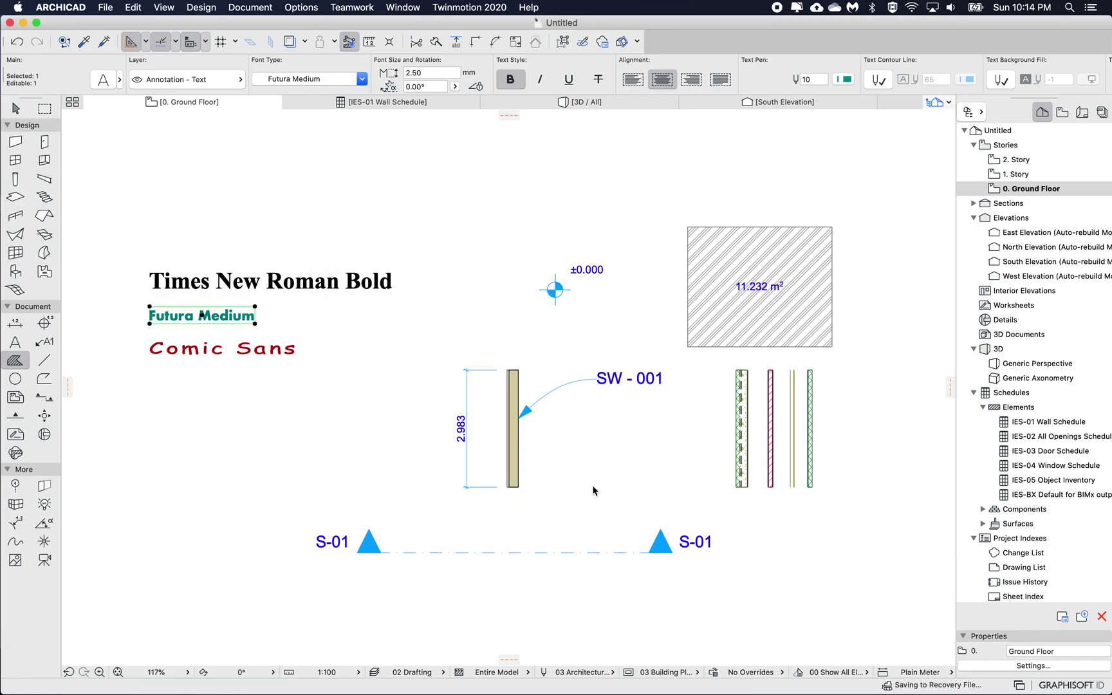
{"action": "key", "text": "Escape"}
Save the Comic Sans text's 3.00 mm settings as a new favorite named 'Comic Sans Wide'
{"action": "left_click", "coordinate": [253, 353], "text": "shift"}
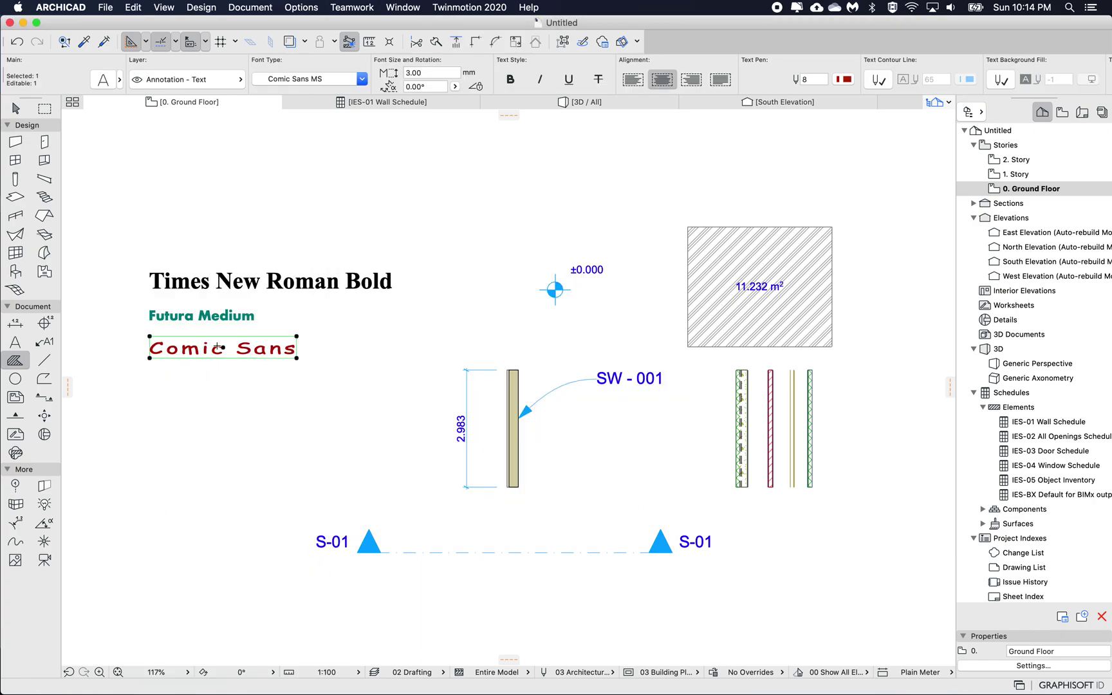
{"action": "double_click", "coordinate": [257, 353]}
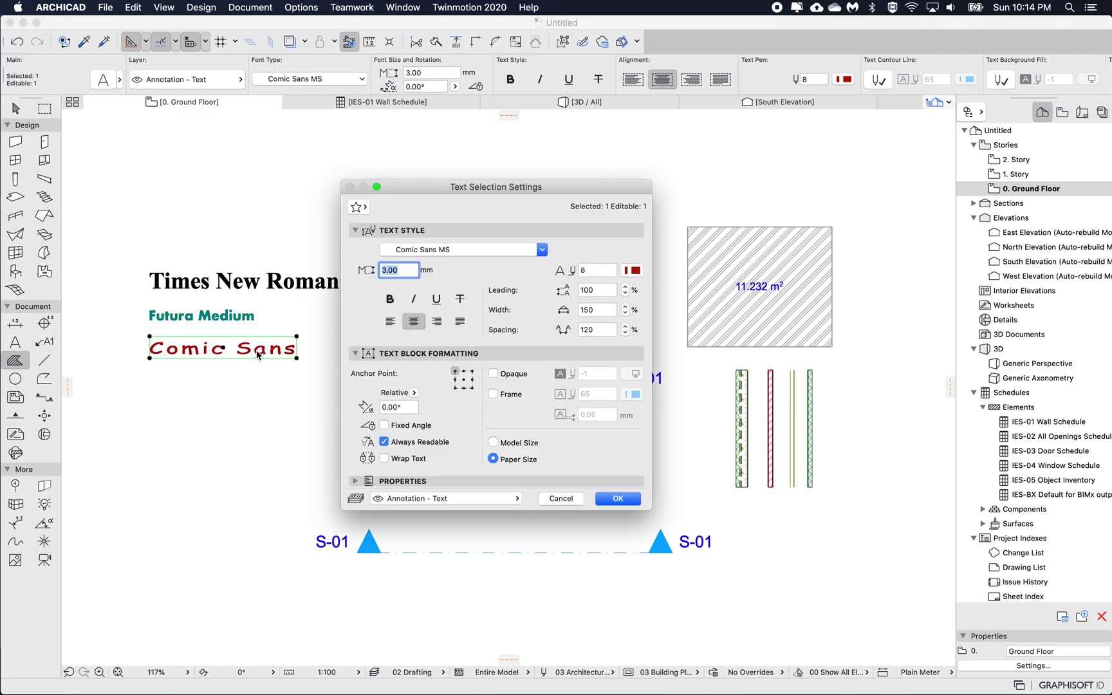
{"action": "left_click", "coordinate": [359, 208]}
{"action": "left_click", "coordinate": [136, 667]}
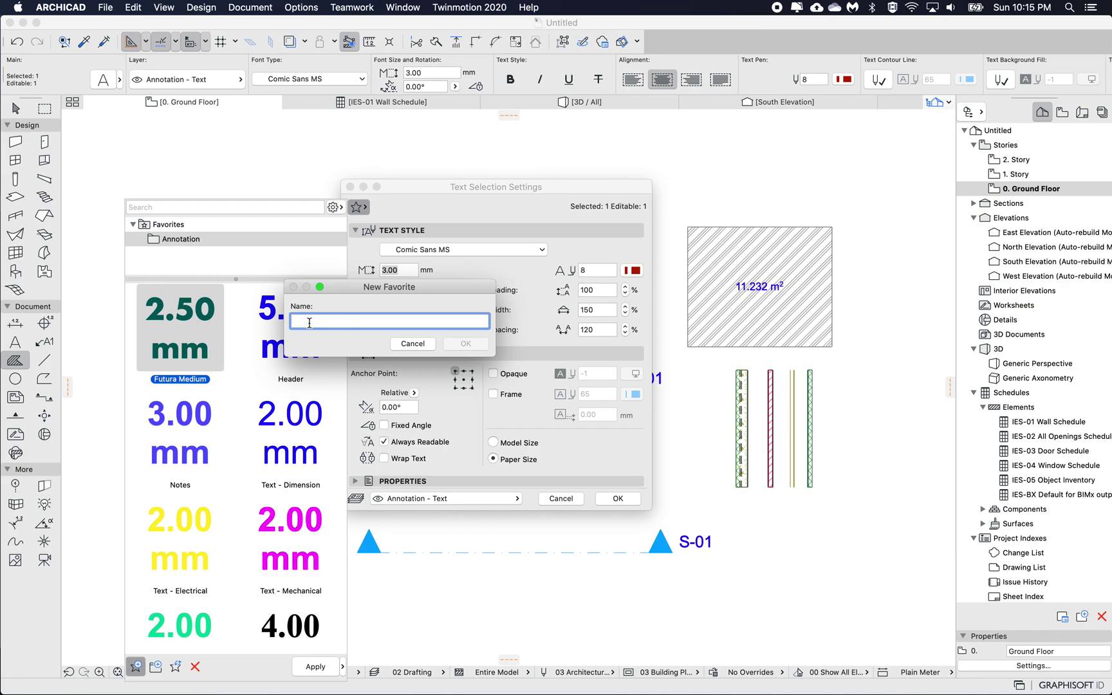
{"action": "type", "text": "Comic"}
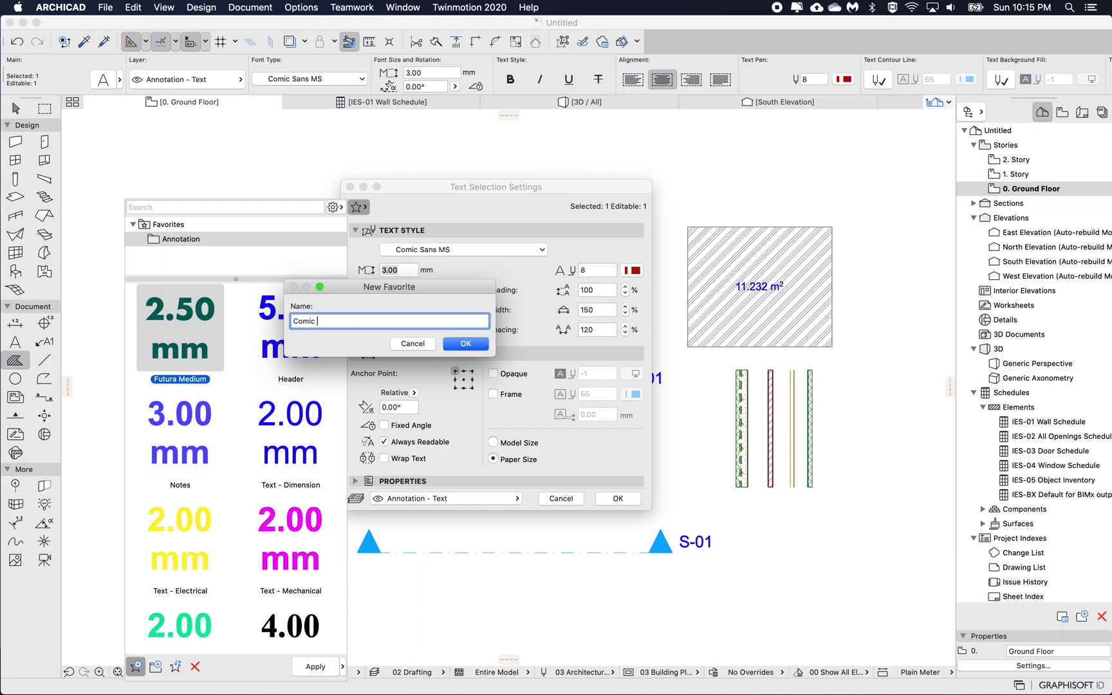
{"action": "type", "text": " Sans Wide"}
{"action": "left_click", "coordinate": [467, 345]}
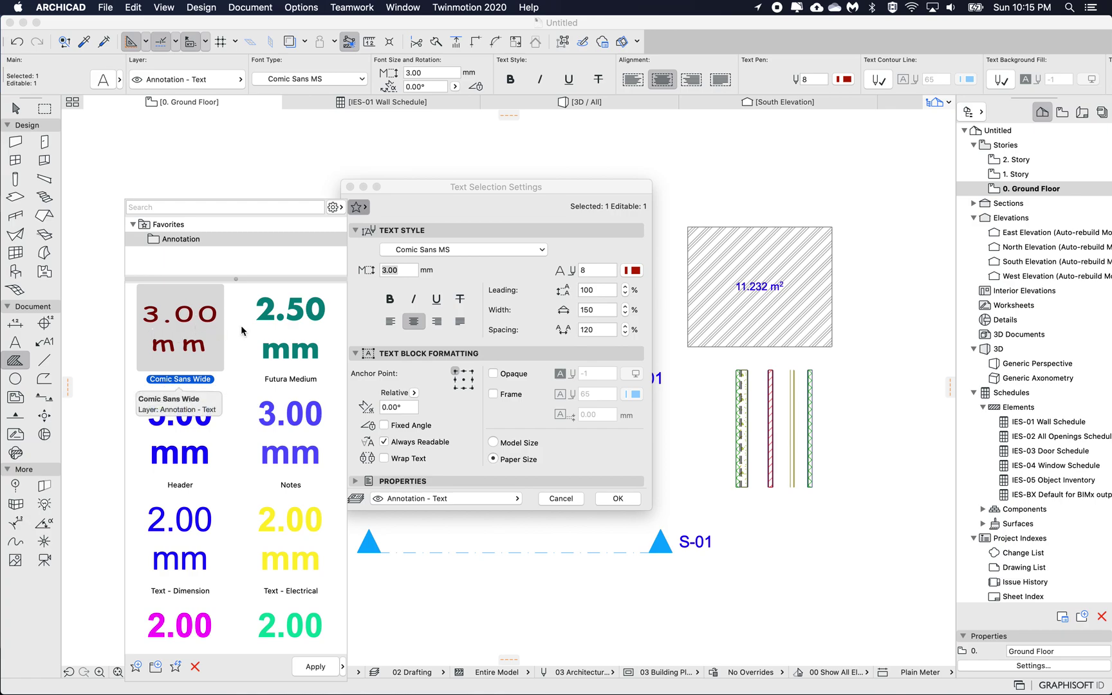
Make the Comic Sans text red and redefine the 'Comic Sans Wide' favorite with that pen
{"action": "left_click", "coordinate": [636, 272]}
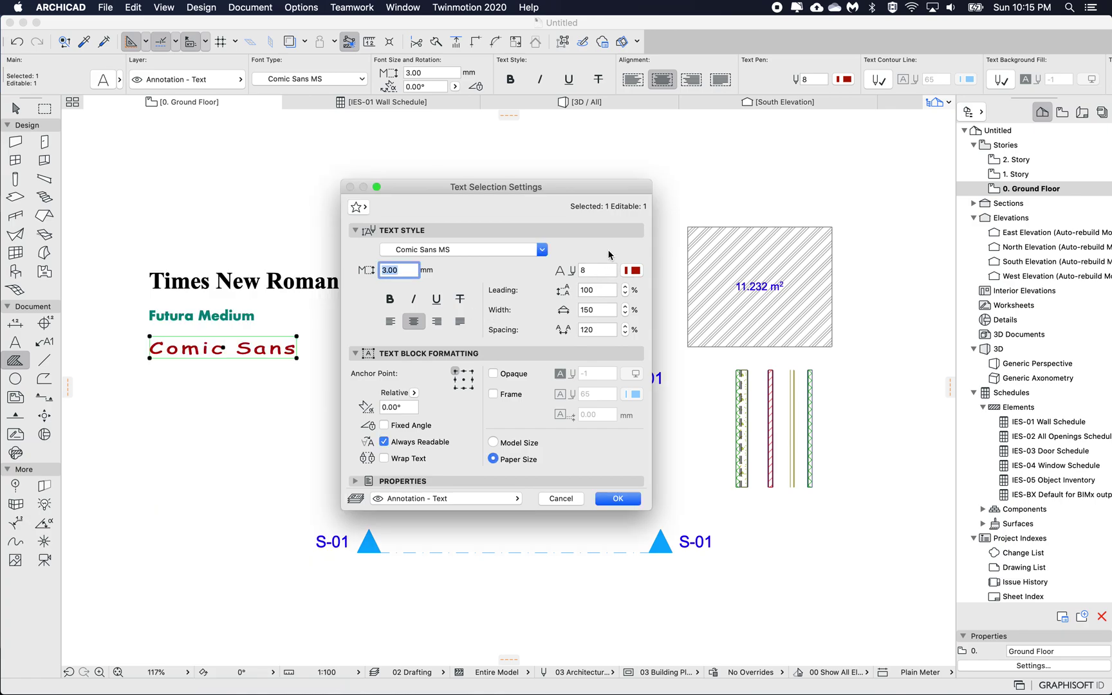
{"action": "left_click", "coordinate": [637, 272]}
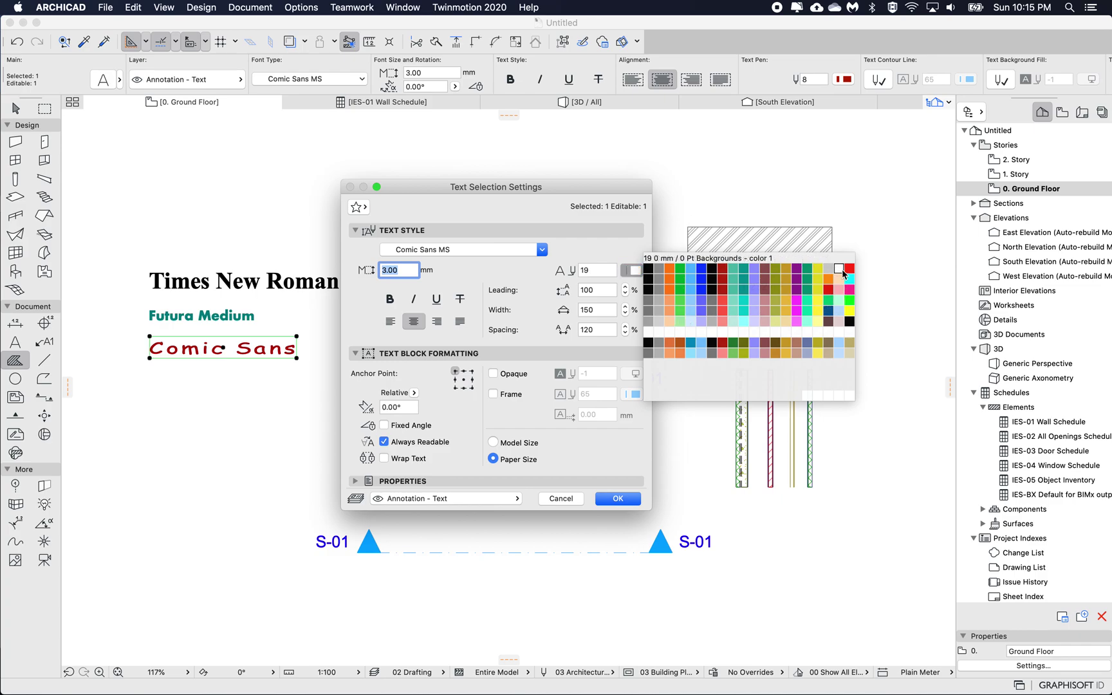
{"action": "left_click", "coordinate": [849, 274]}
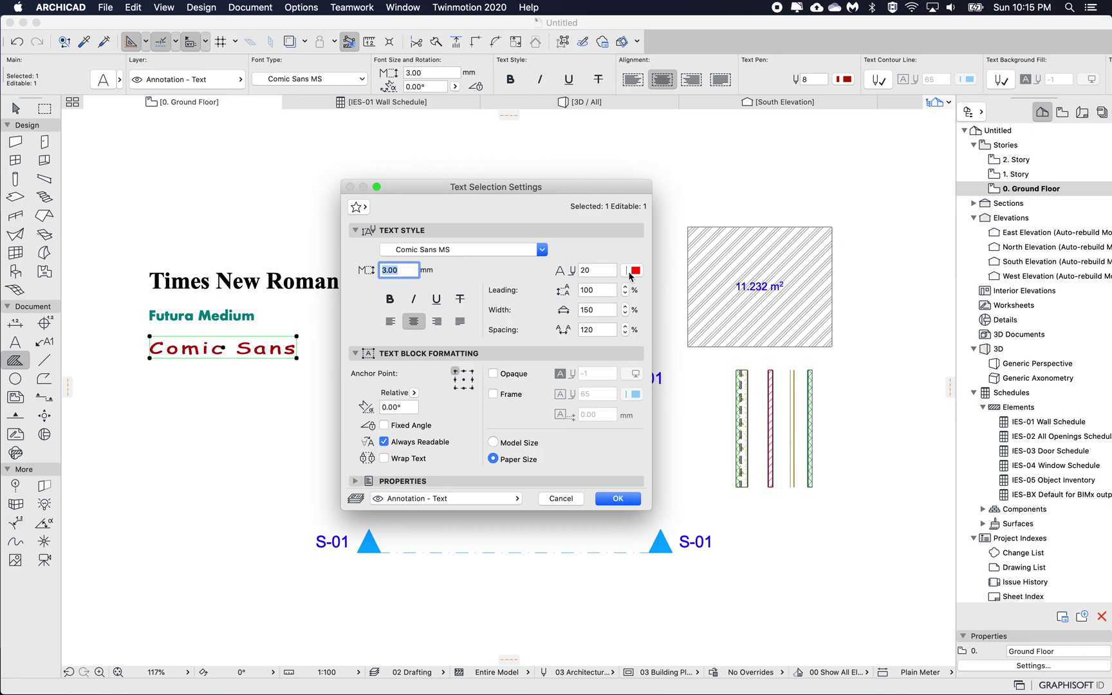
{"action": "left_click", "coordinate": [352, 207]}
{"action": "right_click", "coordinate": [186, 318]}
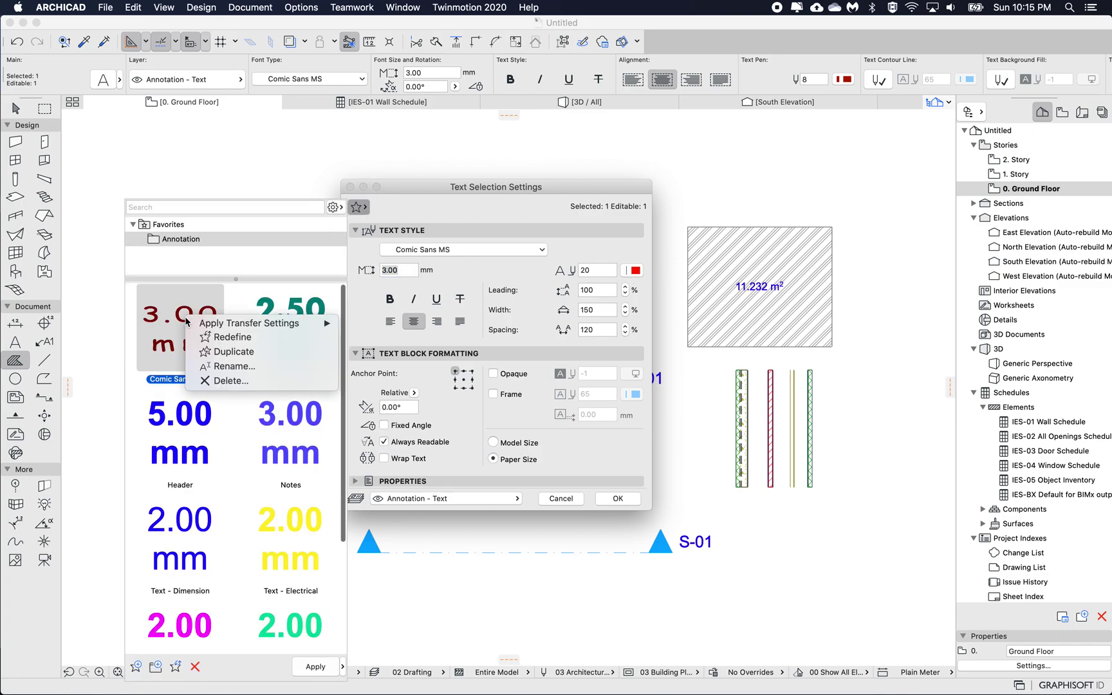
{"action": "left_click", "coordinate": [233, 337]}
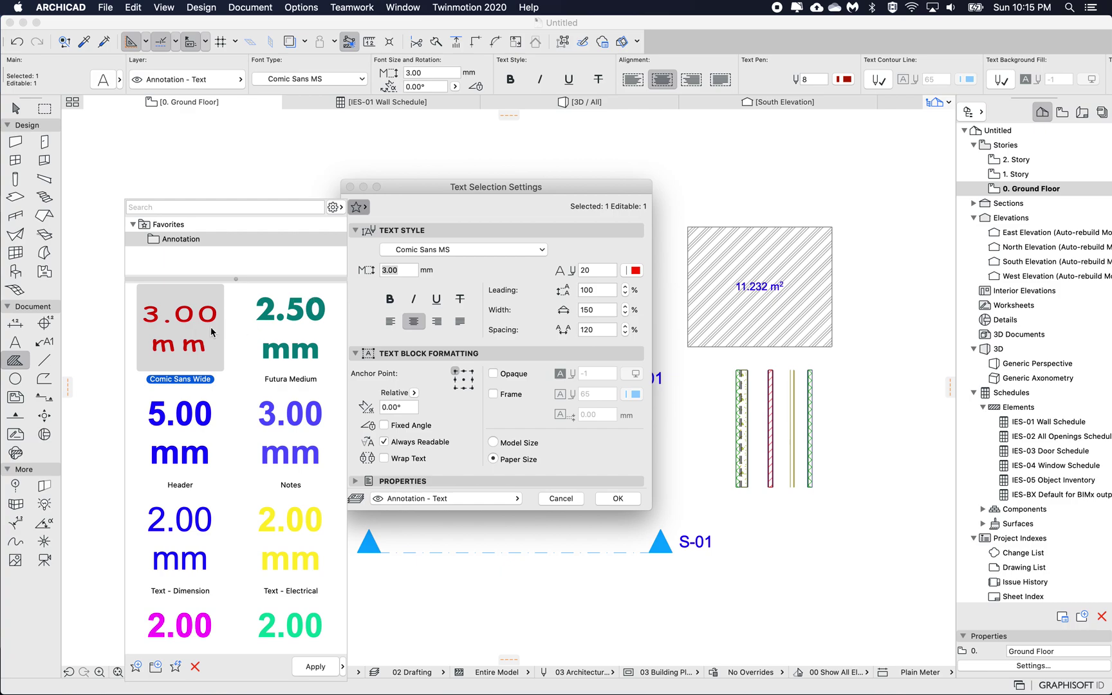
{"action": "left_click", "coordinate": [455, 206]}
{"action": "left_click", "coordinate": [618, 500]}
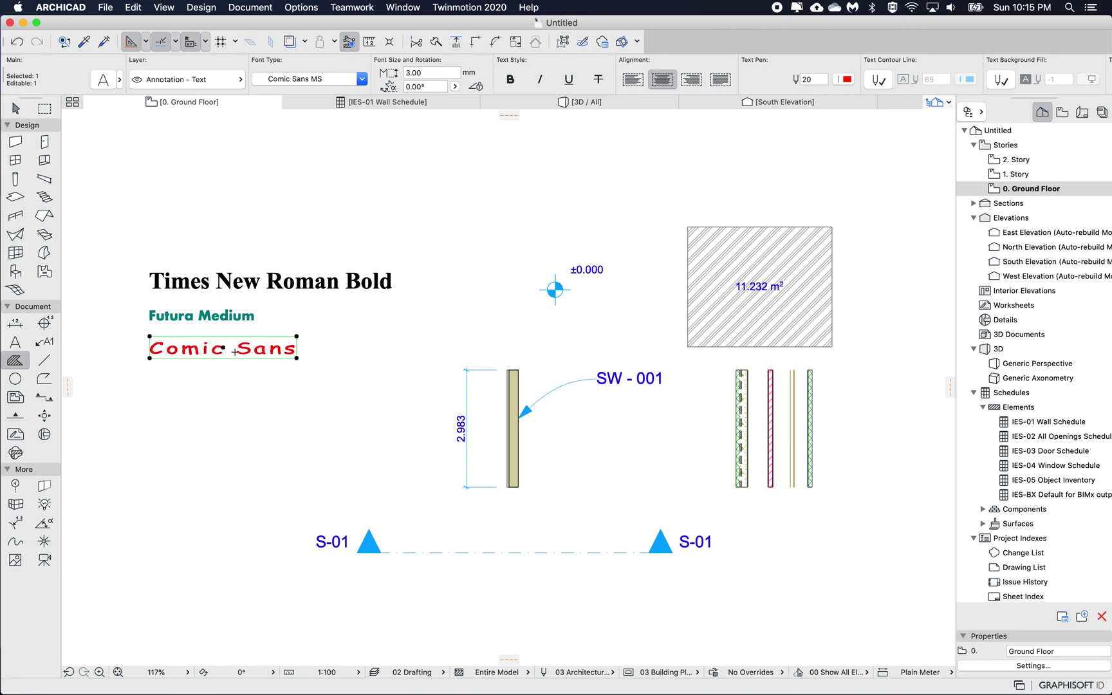
Apply the 'Times New Roman BOLD' text favorite to the SW - 001 wall label
{"action": "key", "text": "Escape"}
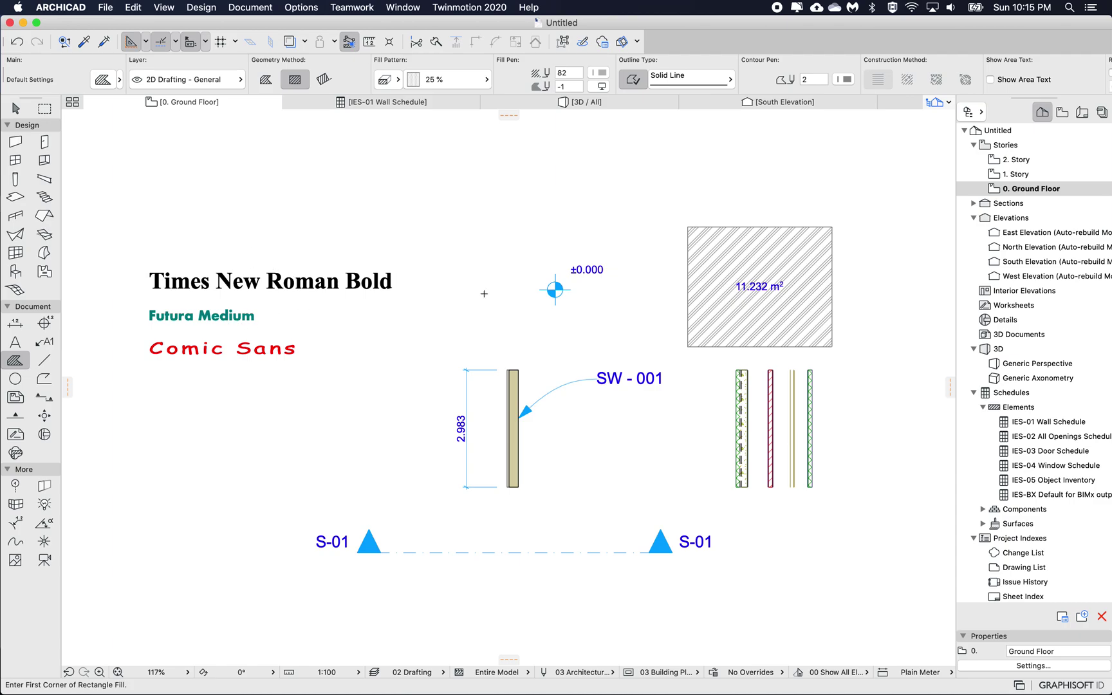
{"action": "scroll", "coordinate": [484, 293], "scroll_direction": "right", "scroll_amount": 2}
{"action": "left_click", "coordinate": [15, 110]}
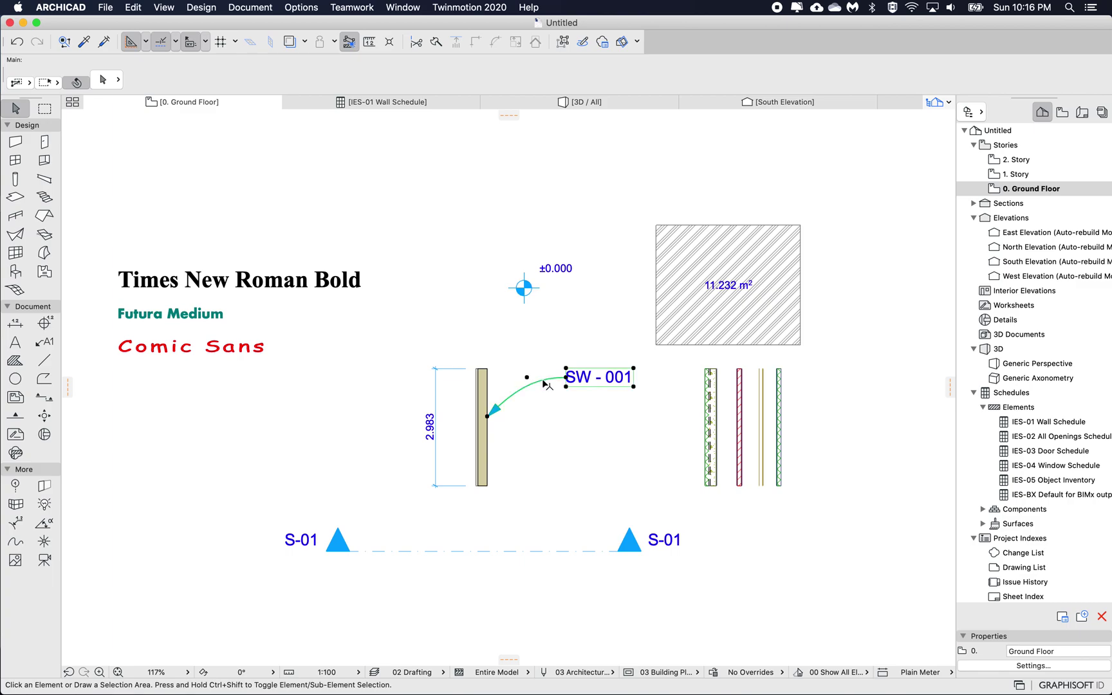
{"action": "left_click", "coordinate": [525, 376]}
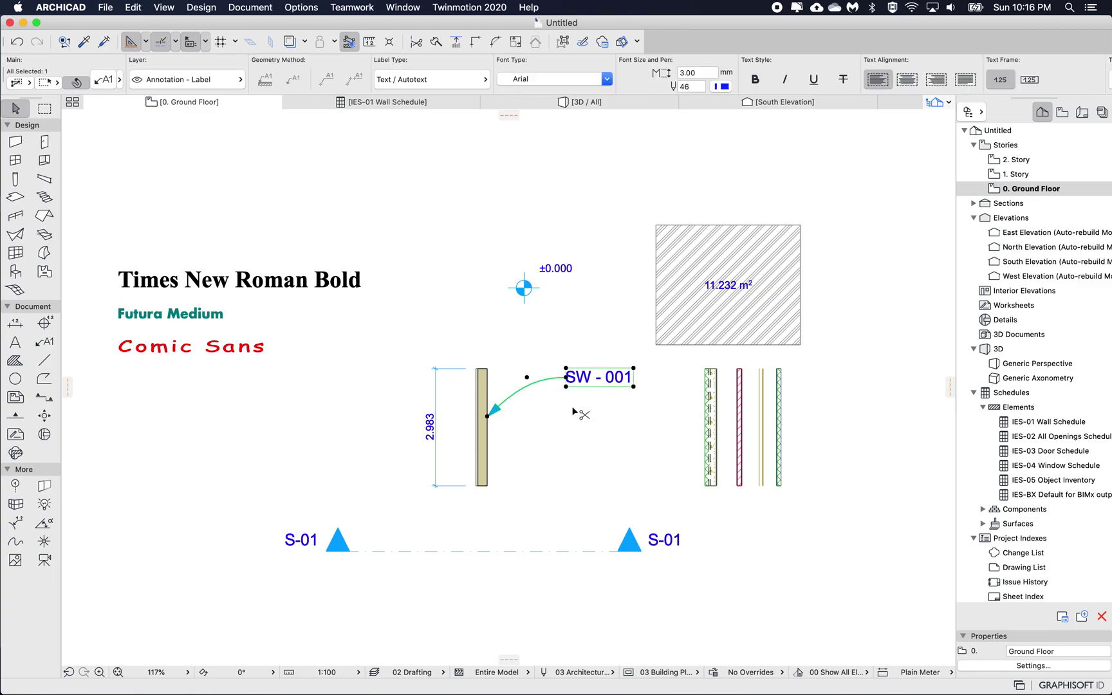
{"action": "key", "text": "super+t"}
{"action": "left_click", "coordinate": [361, 134]}
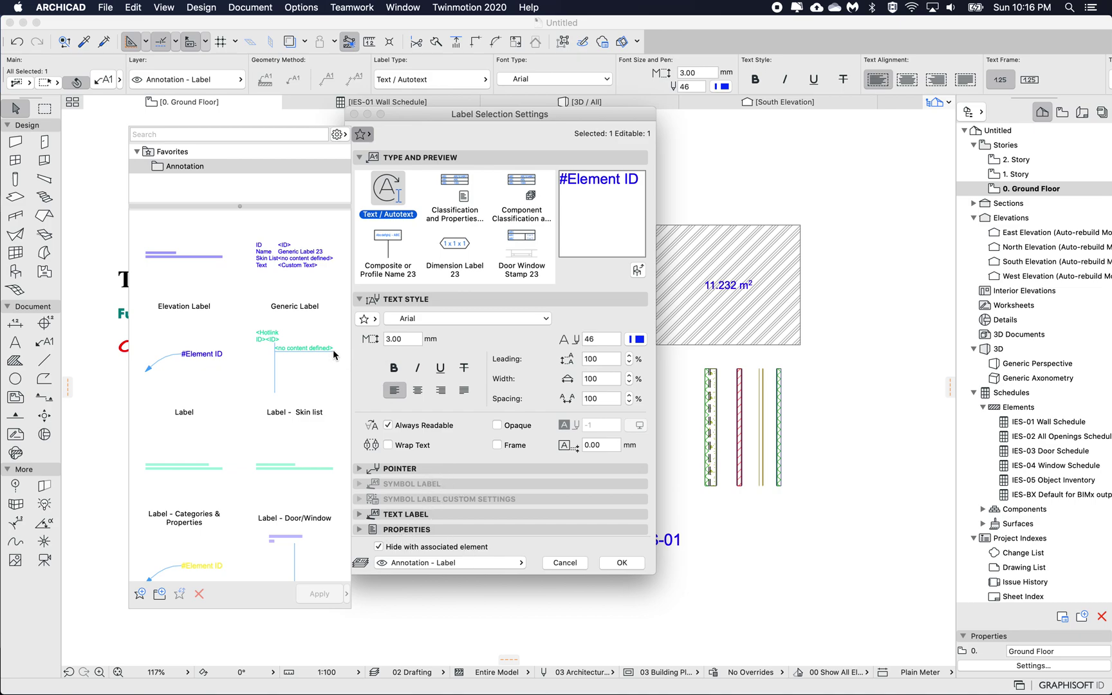
{"action": "left_click", "coordinate": [586, 118]}
{"action": "left_click_drag", "start_coordinate": [586, 116], "coordinate": [423, 136]}
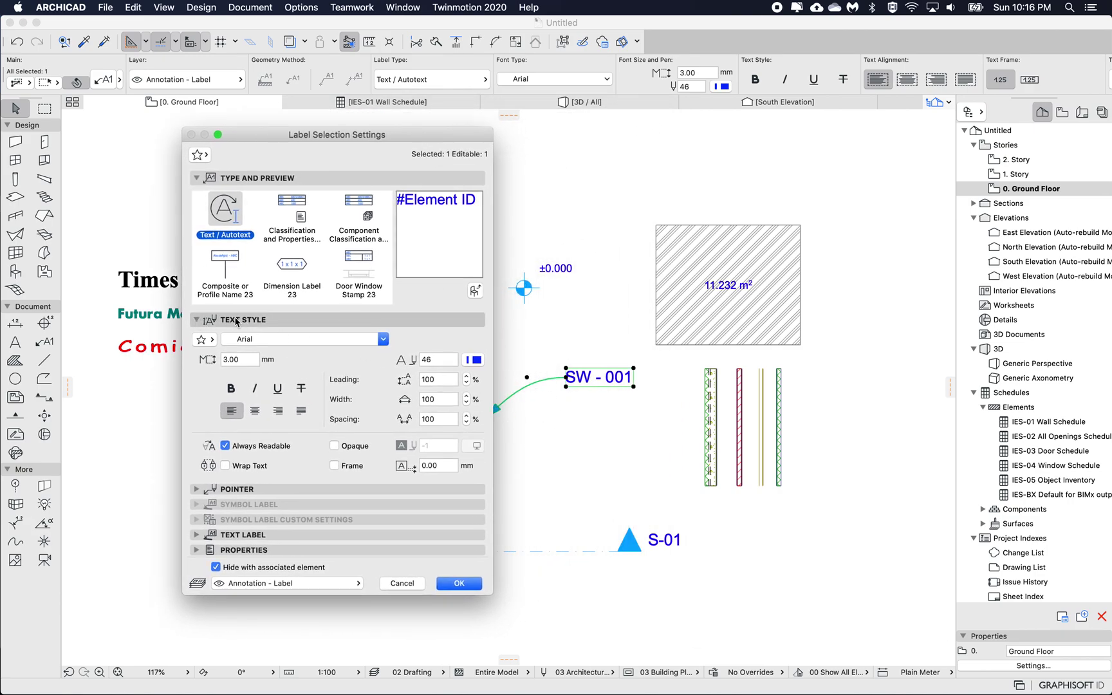
{"action": "left_click", "coordinate": [201, 344]}
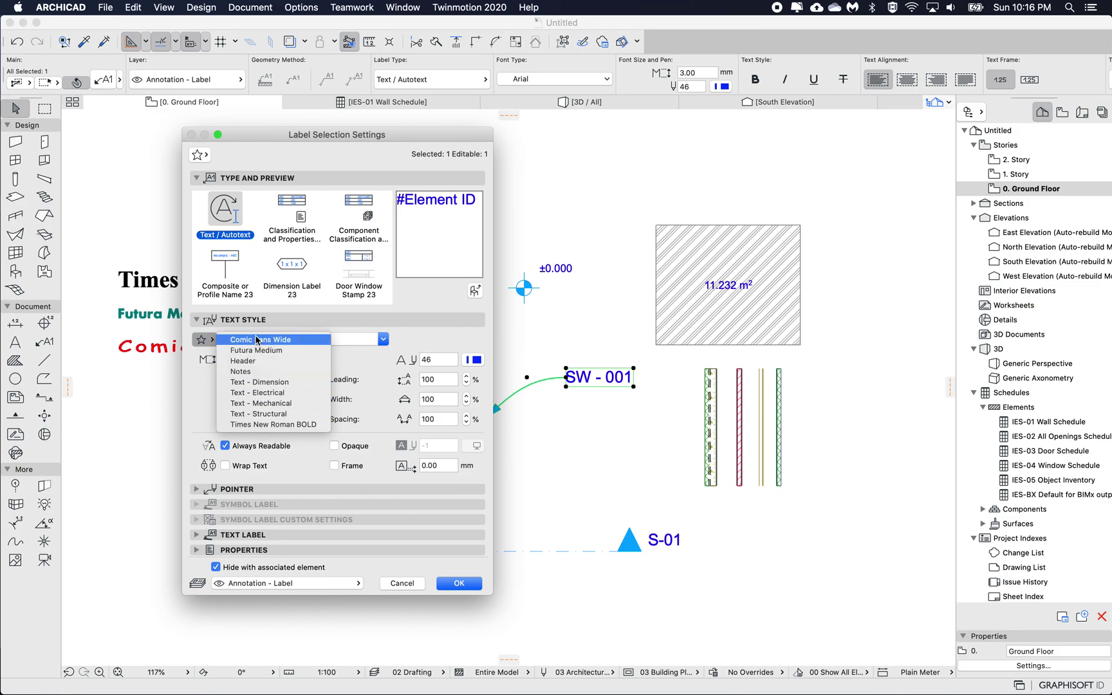
{"action": "left_click", "coordinate": [249, 426]}
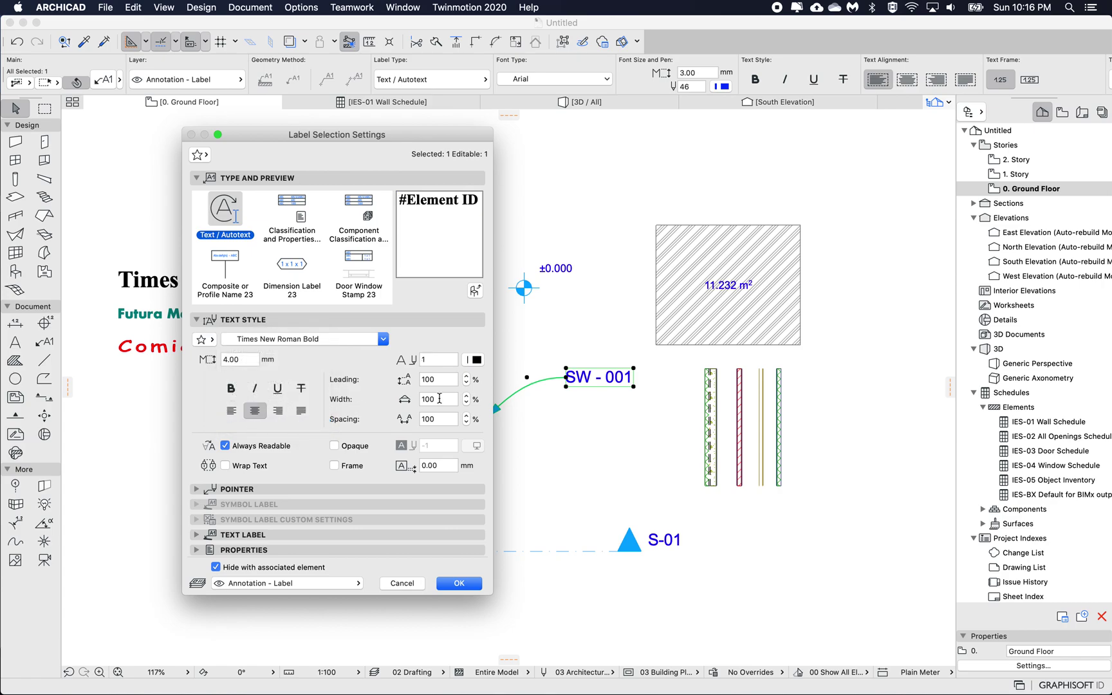
{"action": "left_click", "coordinate": [464, 584]}
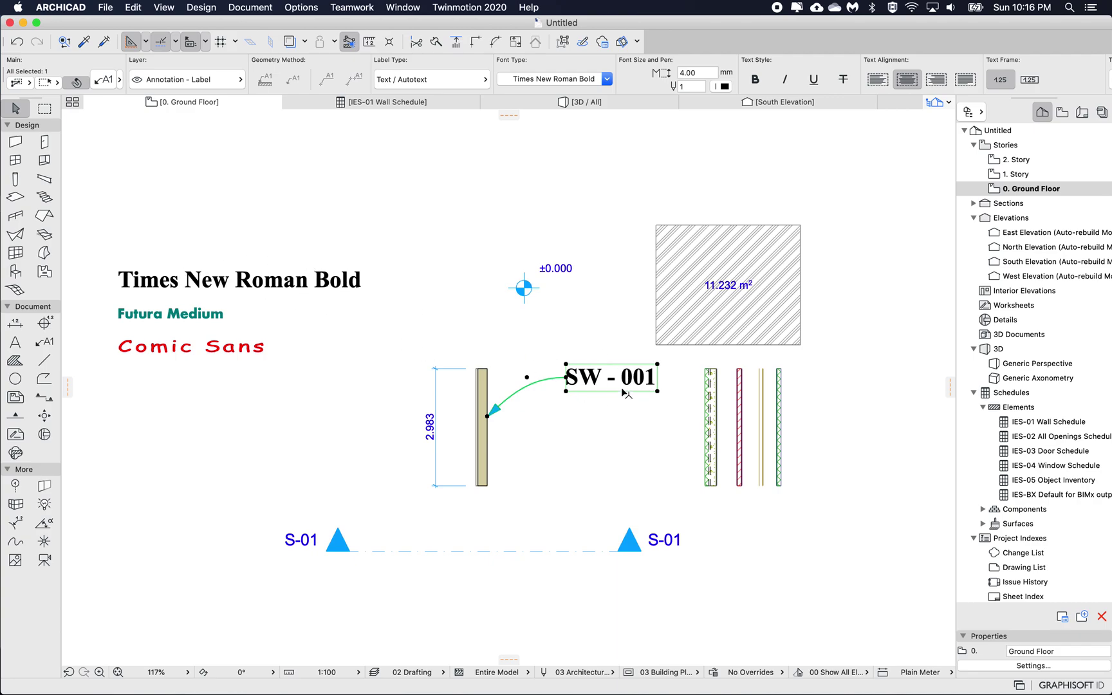
Apply the 'Comic Sans Wide' favorite to the ±0.000 level marker's text
{"action": "left_click", "coordinate": [530, 336]}
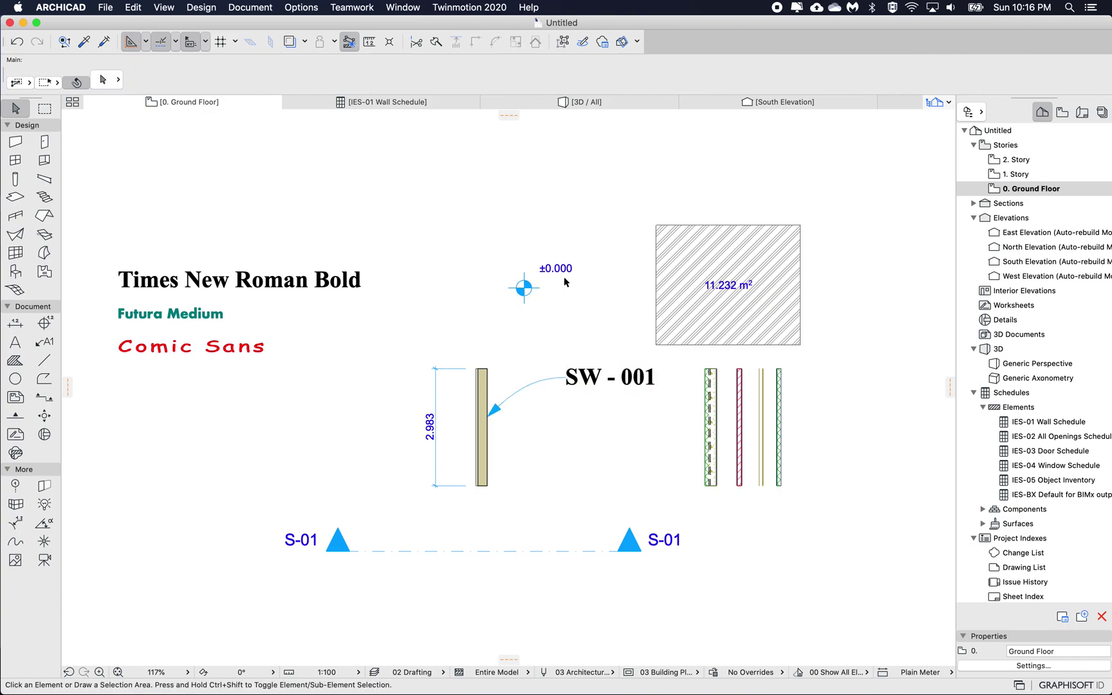
{"action": "left_click", "coordinate": [520, 285]}
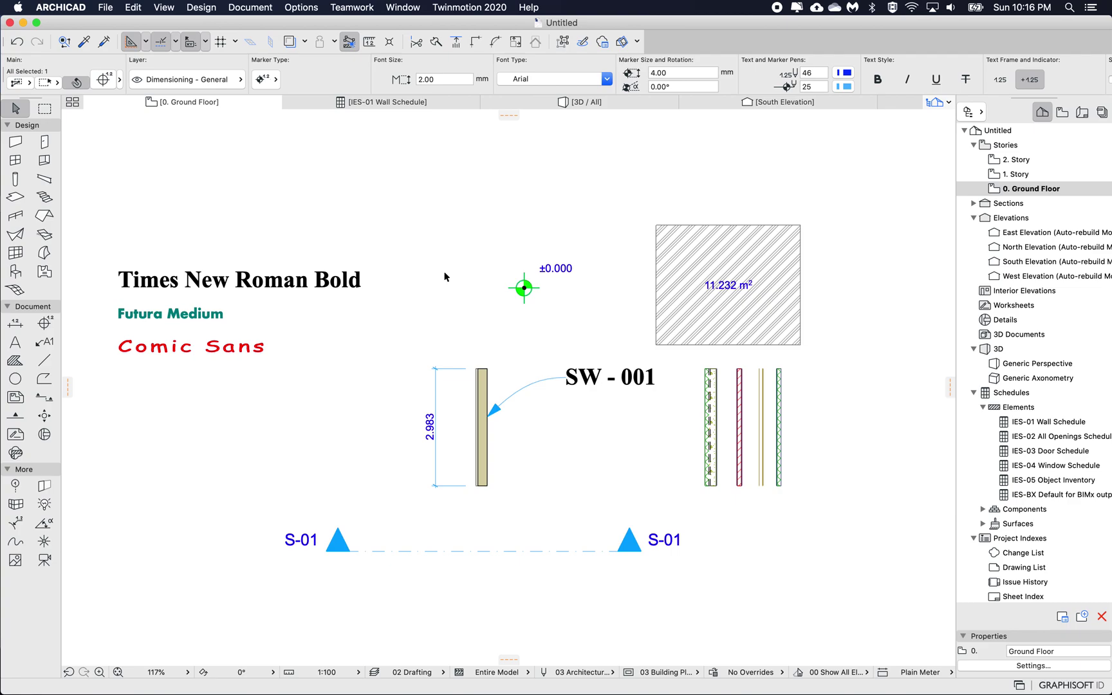
{"action": "key", "text": "super+t"}
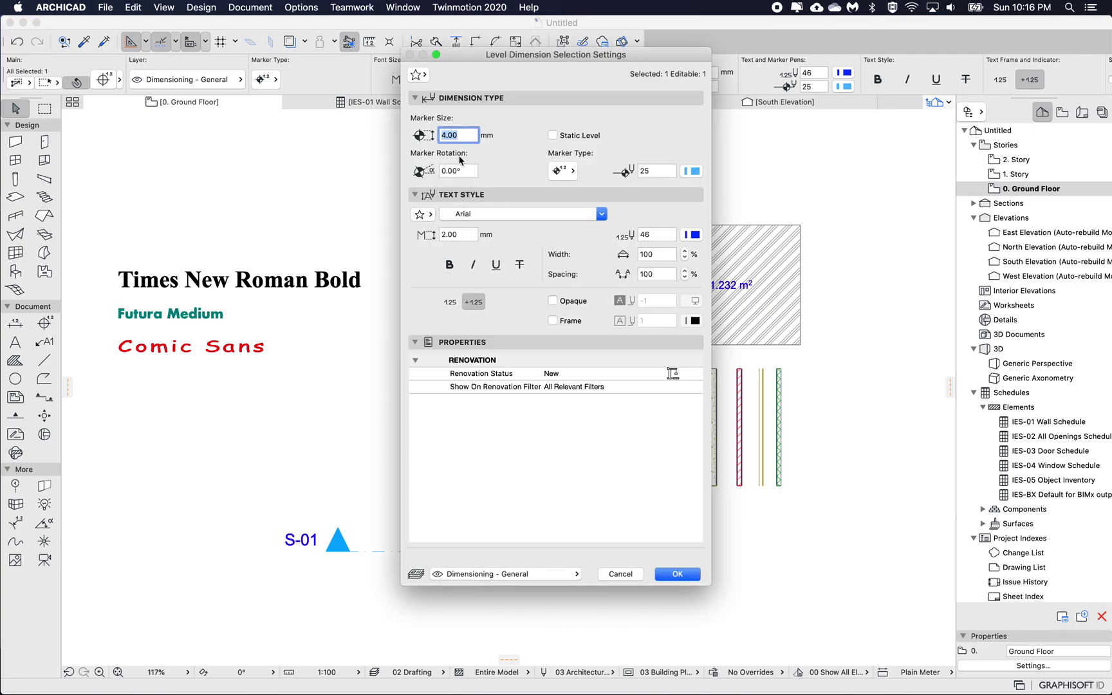
{"action": "left_click", "coordinate": [422, 214]}
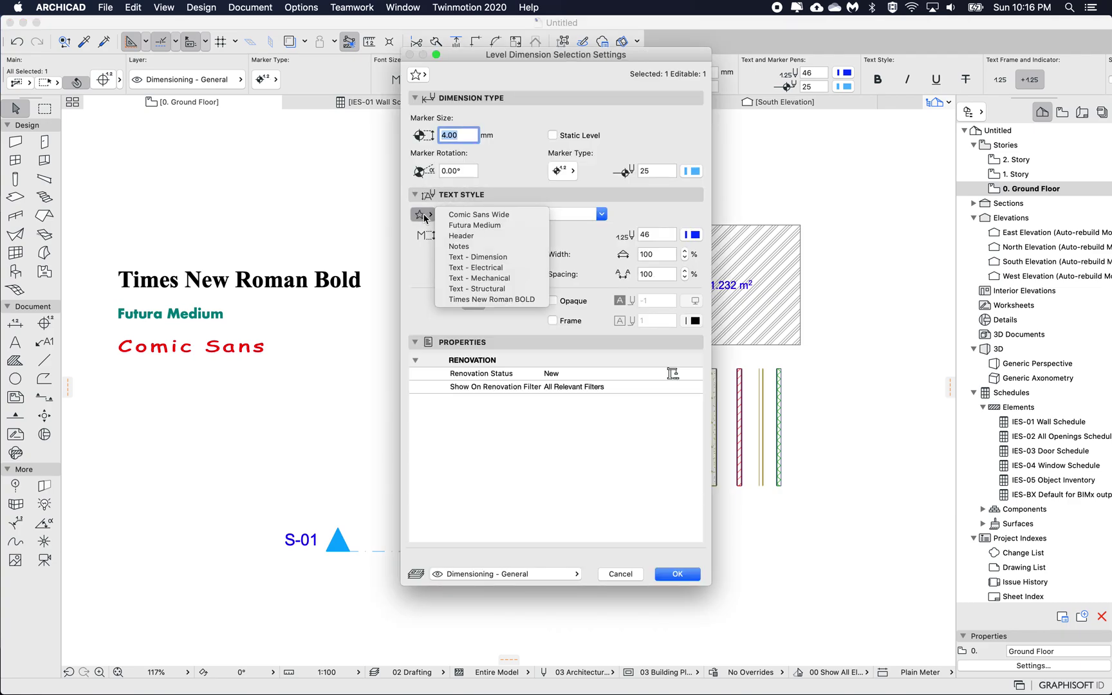
{"action": "left_click", "coordinate": [477, 216]}
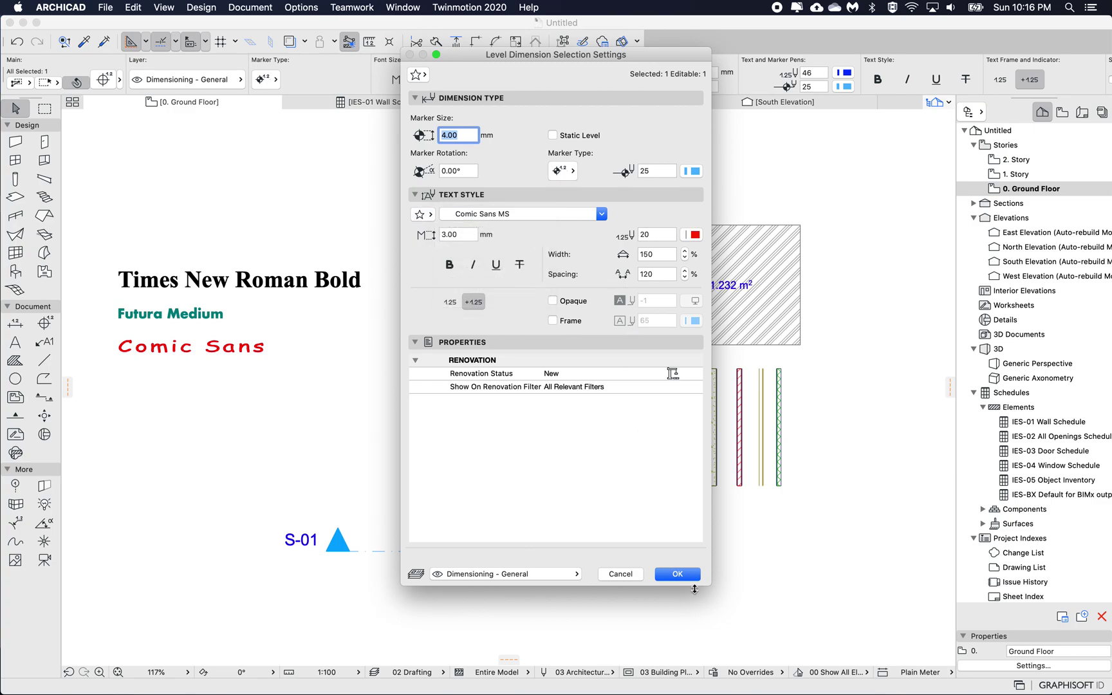
{"action": "left_click", "coordinate": [677, 574]}
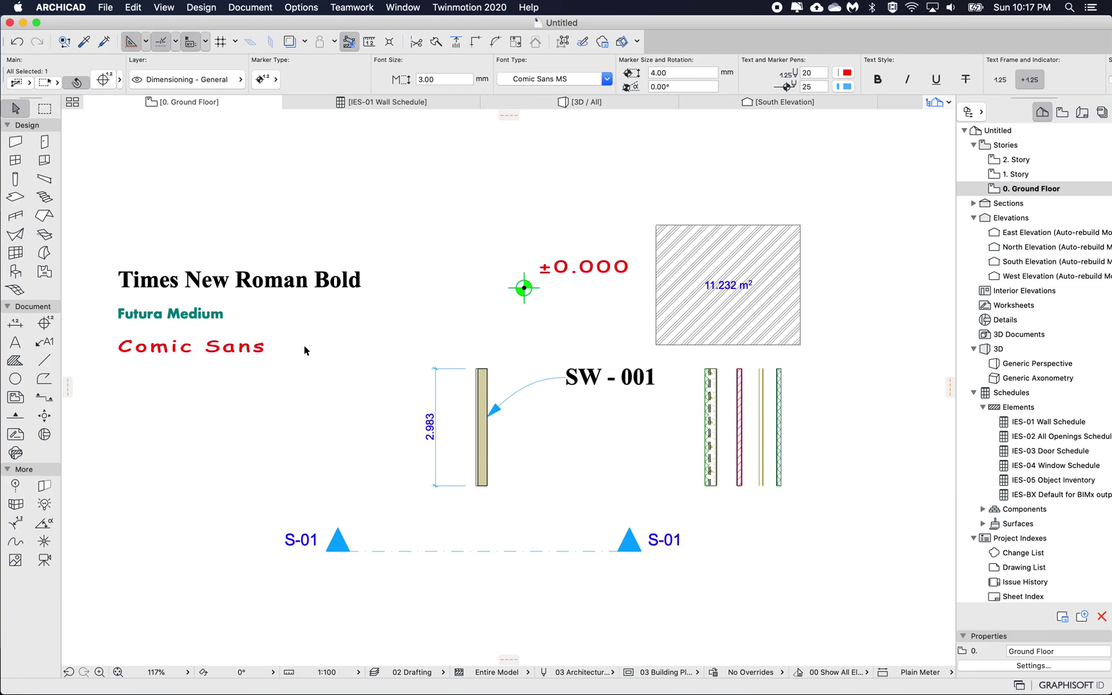
Select the hatched fill and review its settings without making changes
{"action": "left_click", "coordinate": [599, 302]}
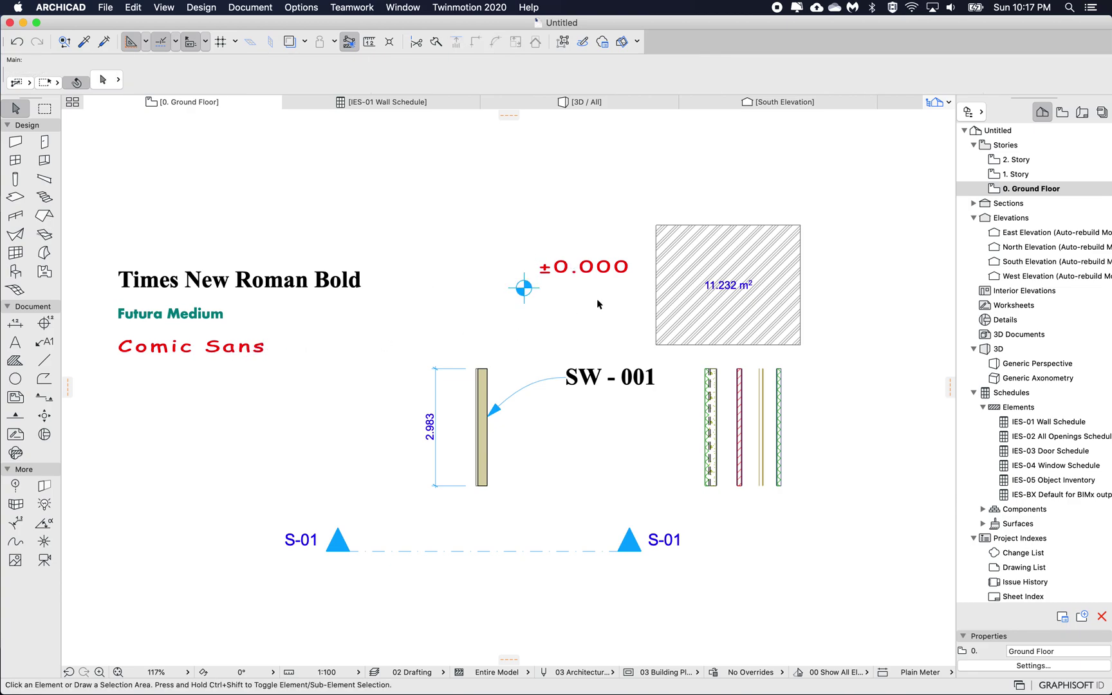
{"action": "left_click", "coordinate": [707, 293]}
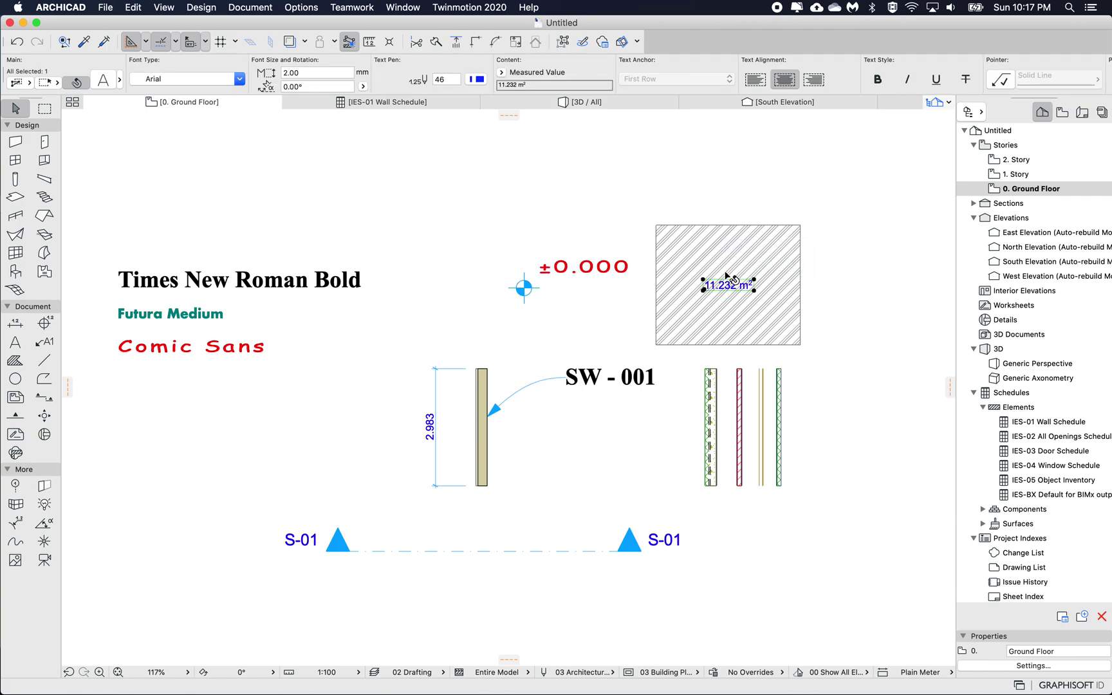
{"action": "left_click", "coordinate": [767, 218]}
{"action": "left_click", "coordinate": [756, 247]}
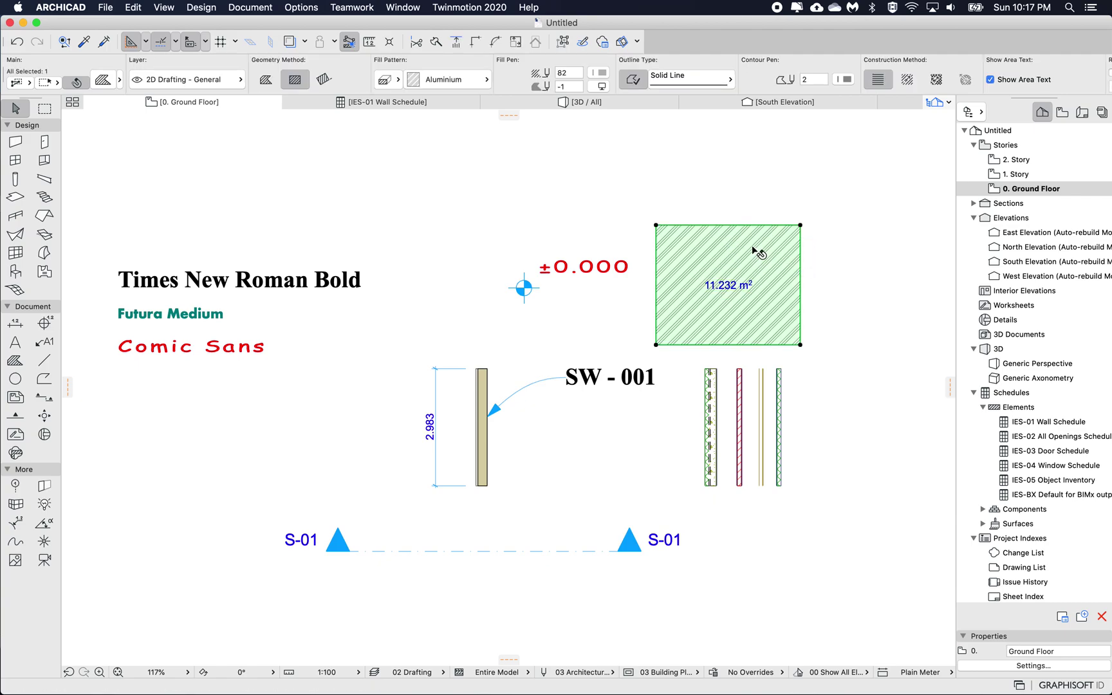
{"action": "double_click", "coordinate": [720, 260]}
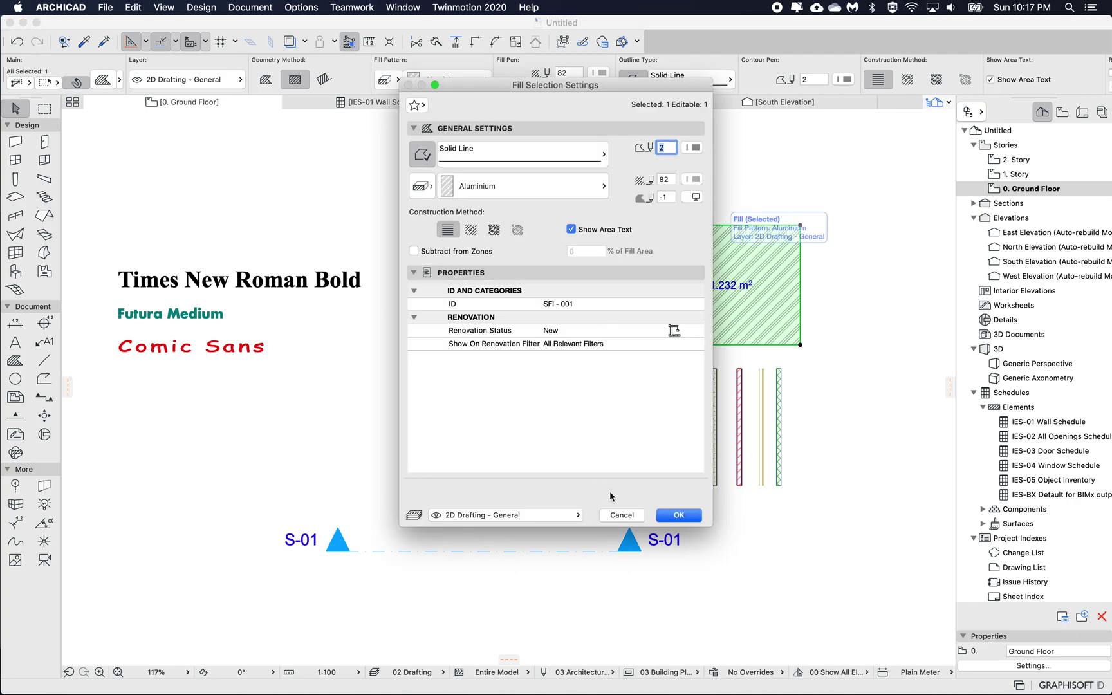
{"action": "left_click", "coordinate": [622, 515]}
{"action": "left_click", "coordinate": [837, 243]}
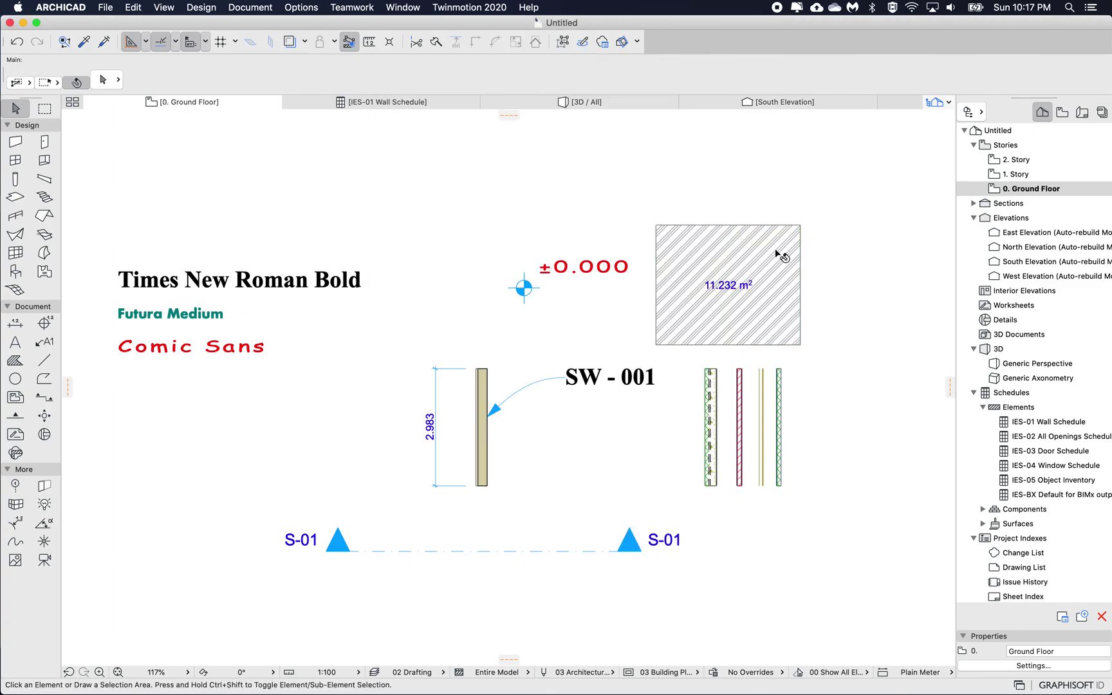
Apply the 'Futura Medium' favorite to the 11.232 m² area label
{"action": "left_click", "coordinate": [725, 290]}
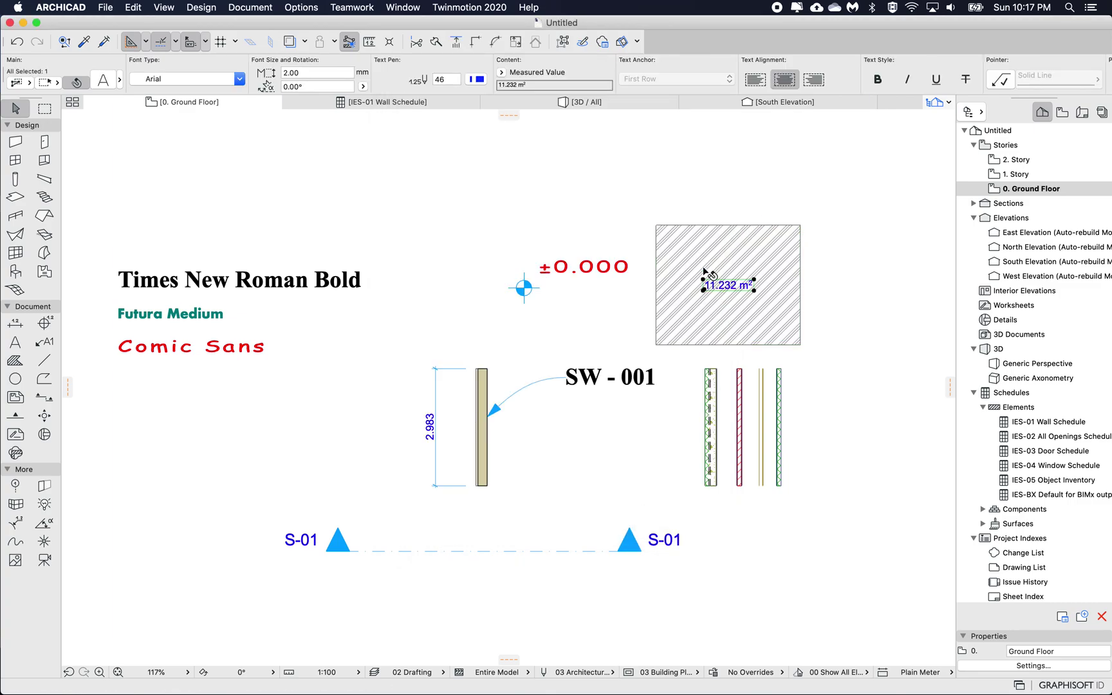
{"action": "double_click", "coordinate": [732, 289]}
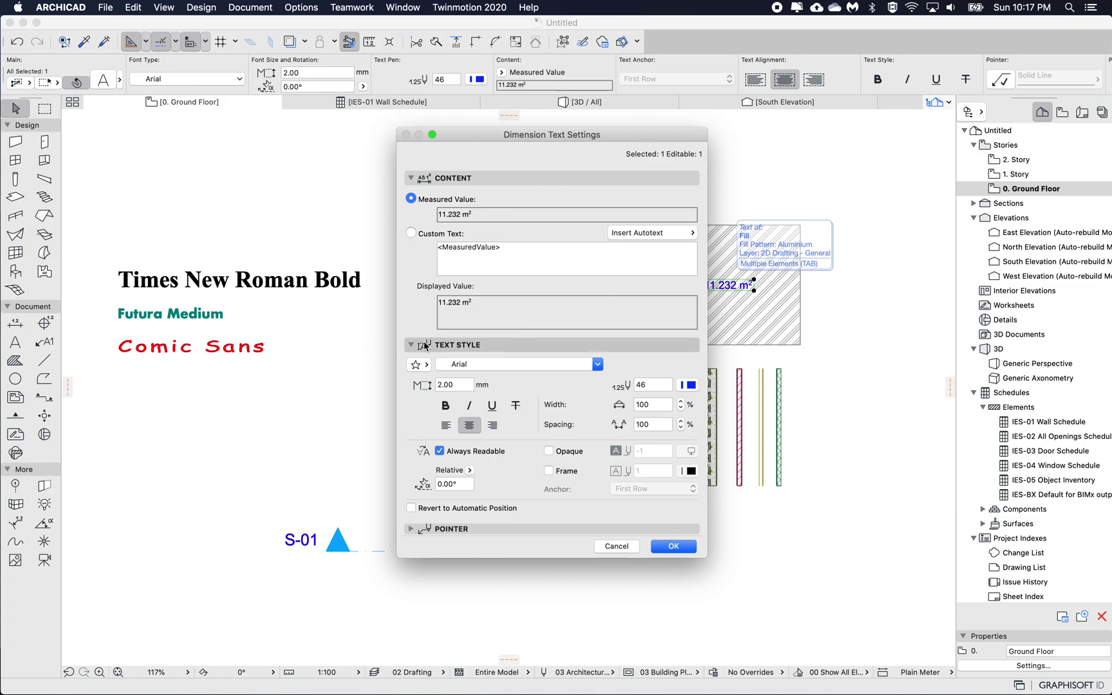
{"action": "left_click", "coordinate": [417, 367]}
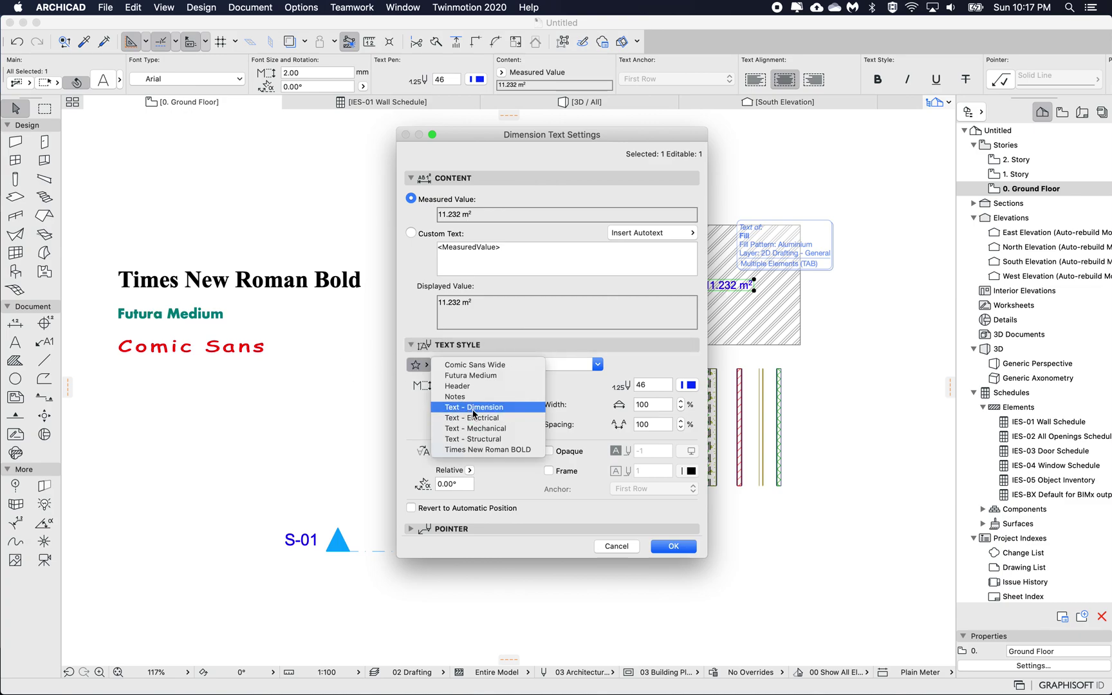
{"action": "left_click", "coordinate": [468, 377]}
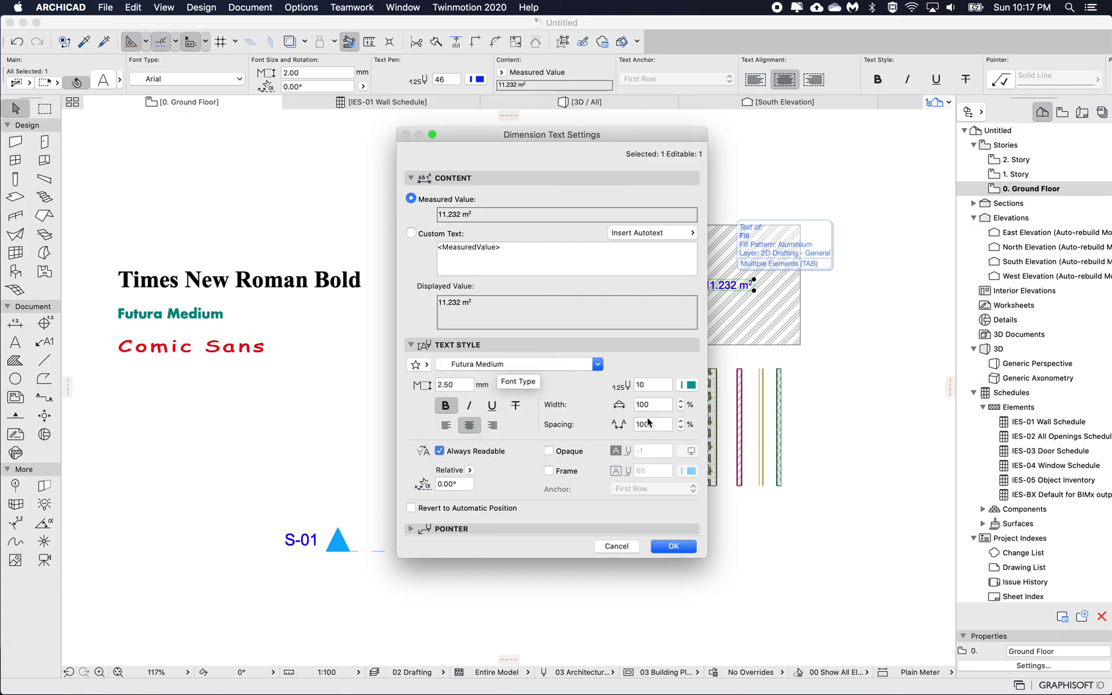
{"action": "left_click", "coordinate": [683, 551]}
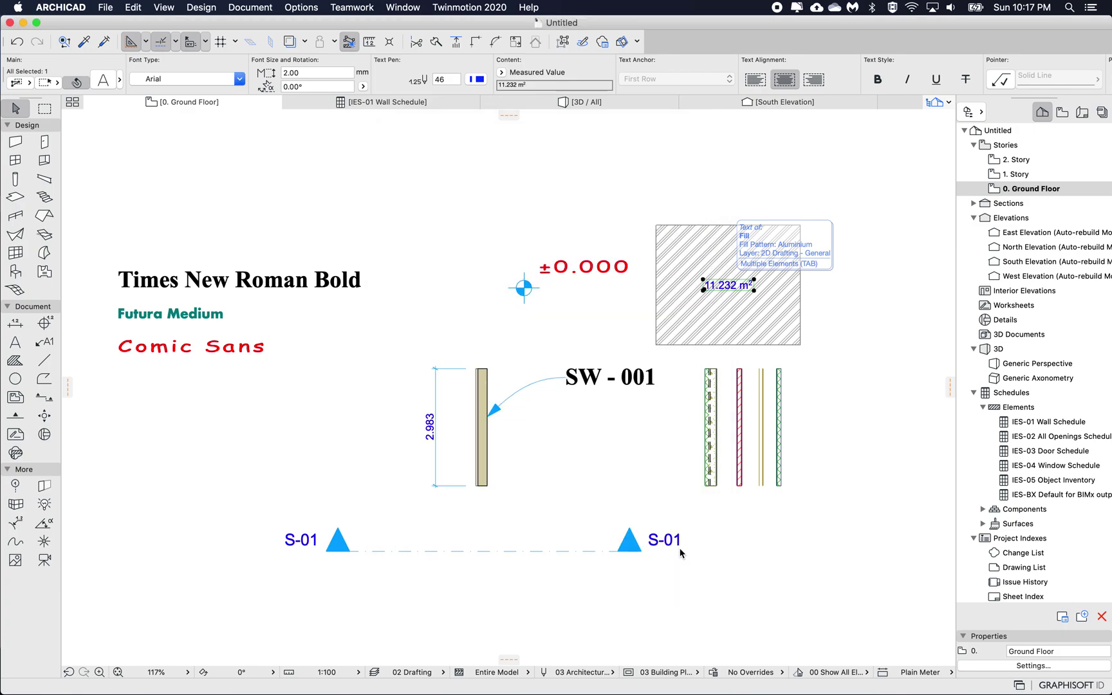
{"action": "left_click", "coordinate": [616, 327]}
Apply the 'Comic Sans Wide' favorite to the S-01 section's marker text
{"action": "left_click", "coordinate": [379, 552]}
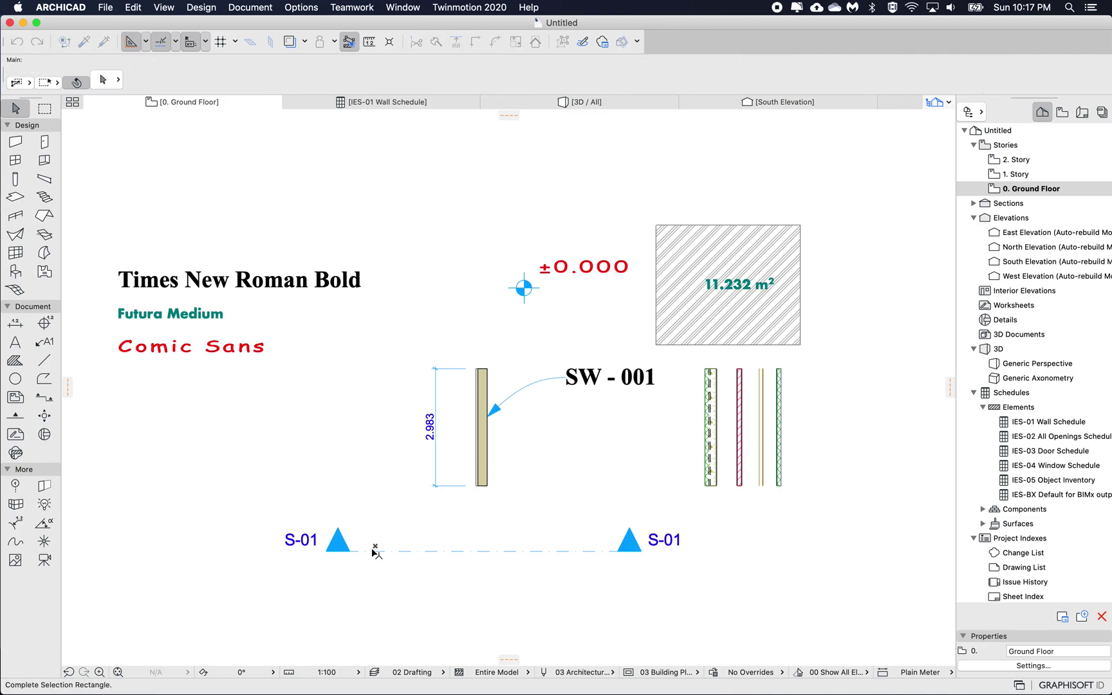
{"action": "left_click", "coordinate": [373, 555]}
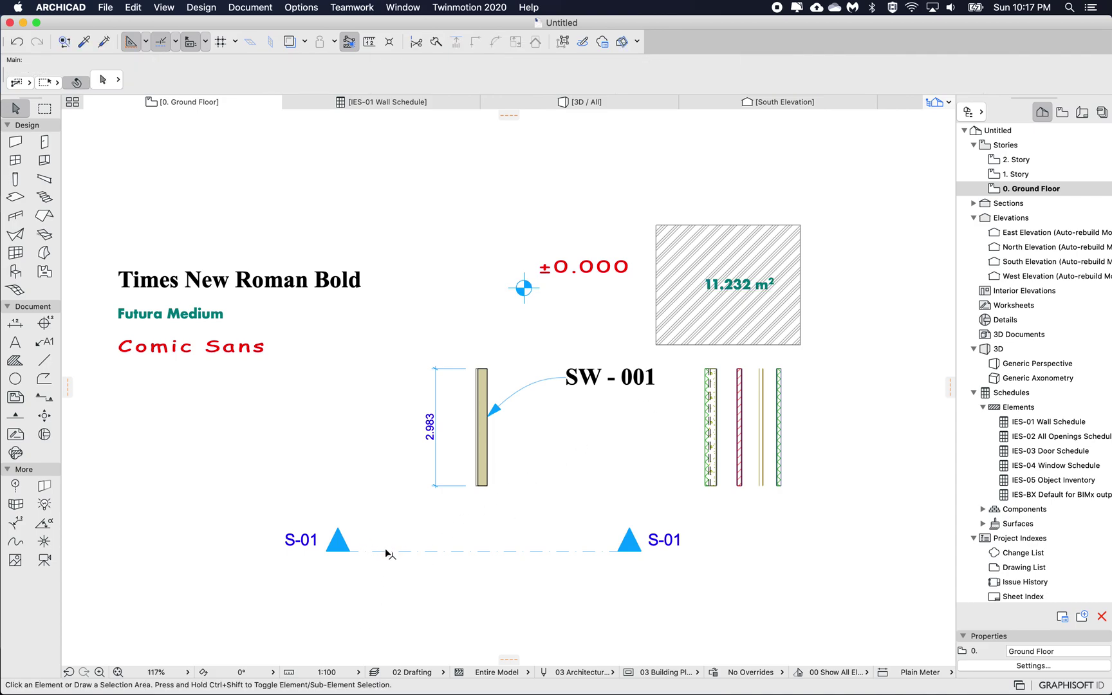
{"action": "left_click", "coordinate": [387, 551]}
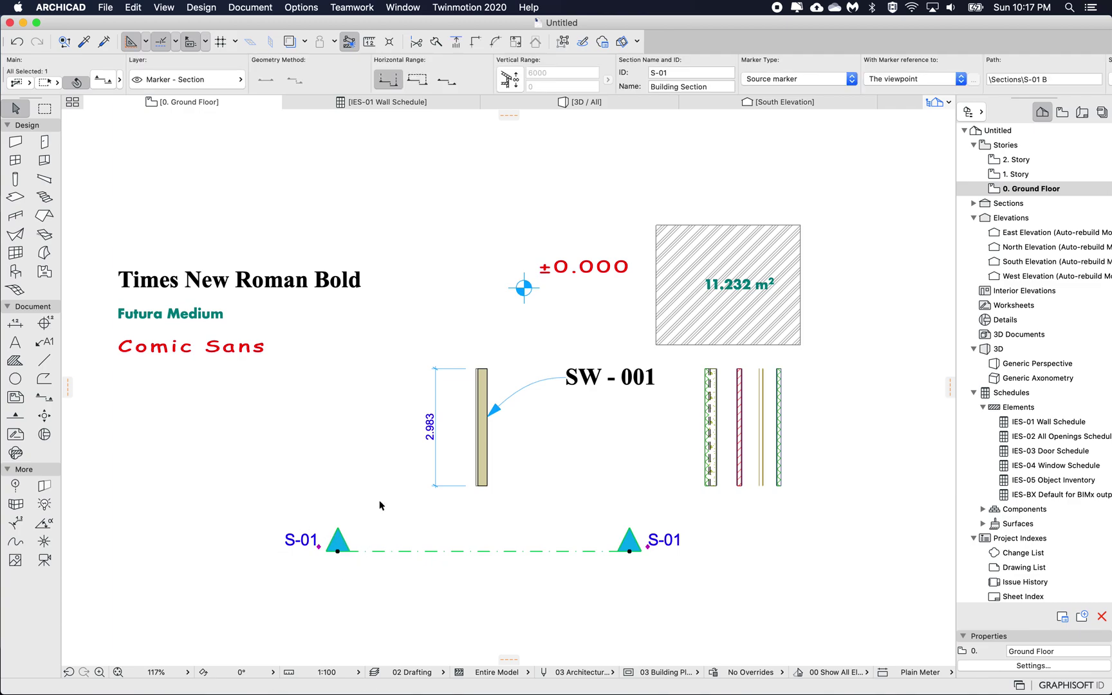
{"action": "double_click", "coordinate": [352, 552]}
{"action": "left_click_drag", "start_coordinate": [523, 75], "coordinate": [582, 93]}
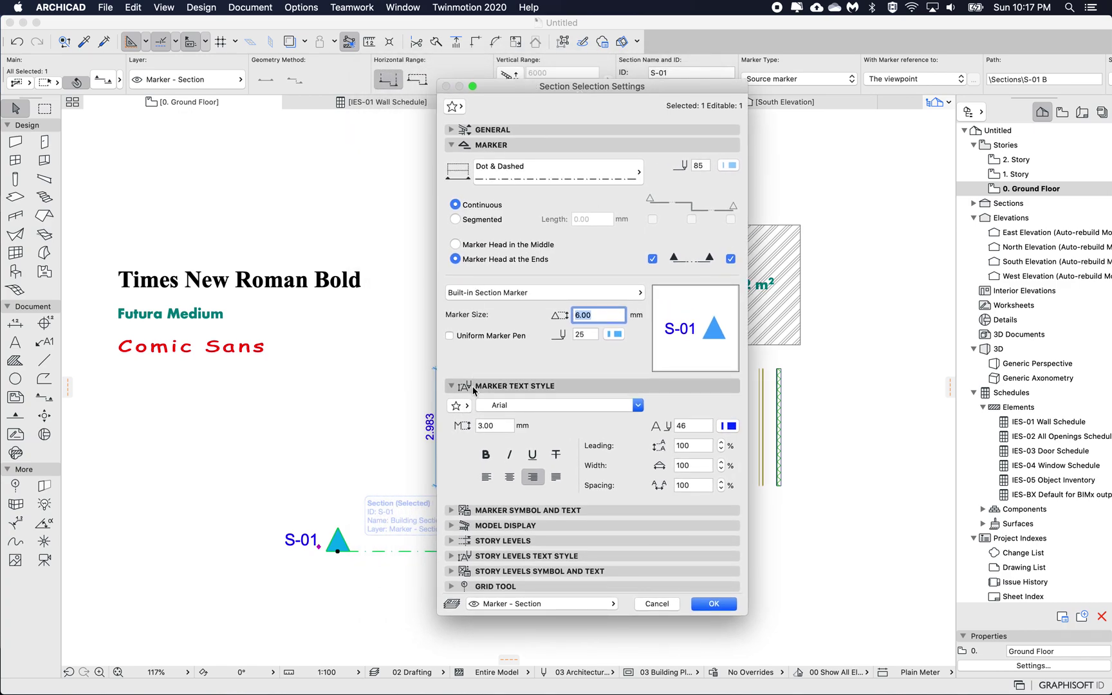
{"action": "left_click", "coordinate": [459, 405]}
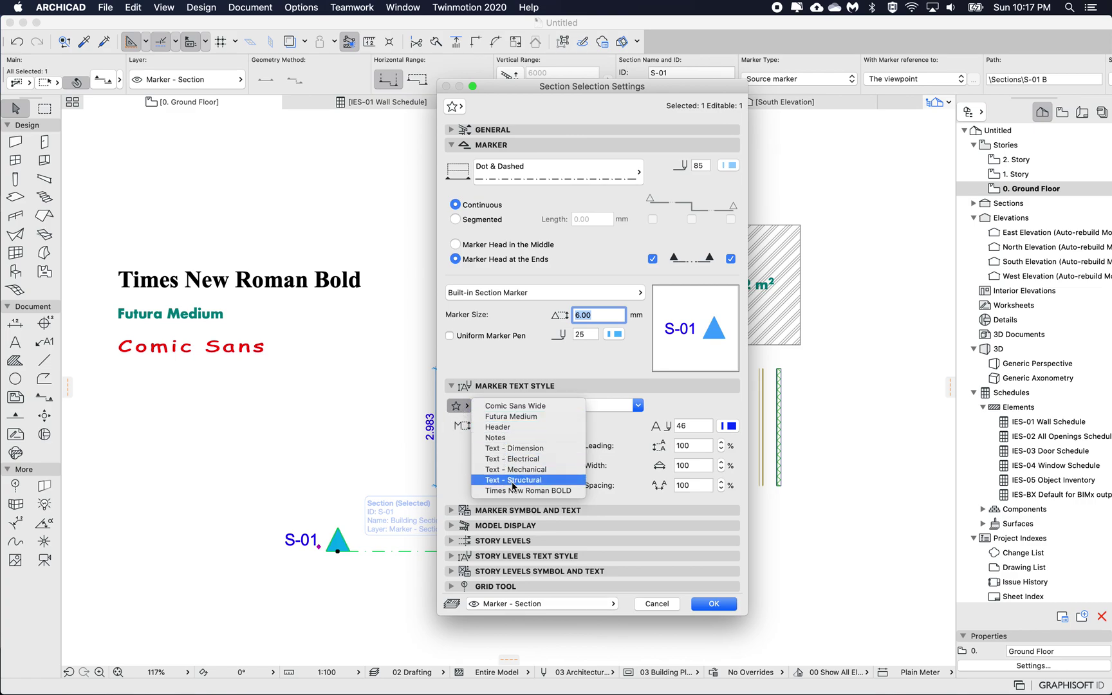
{"action": "left_click", "coordinate": [517, 406]}
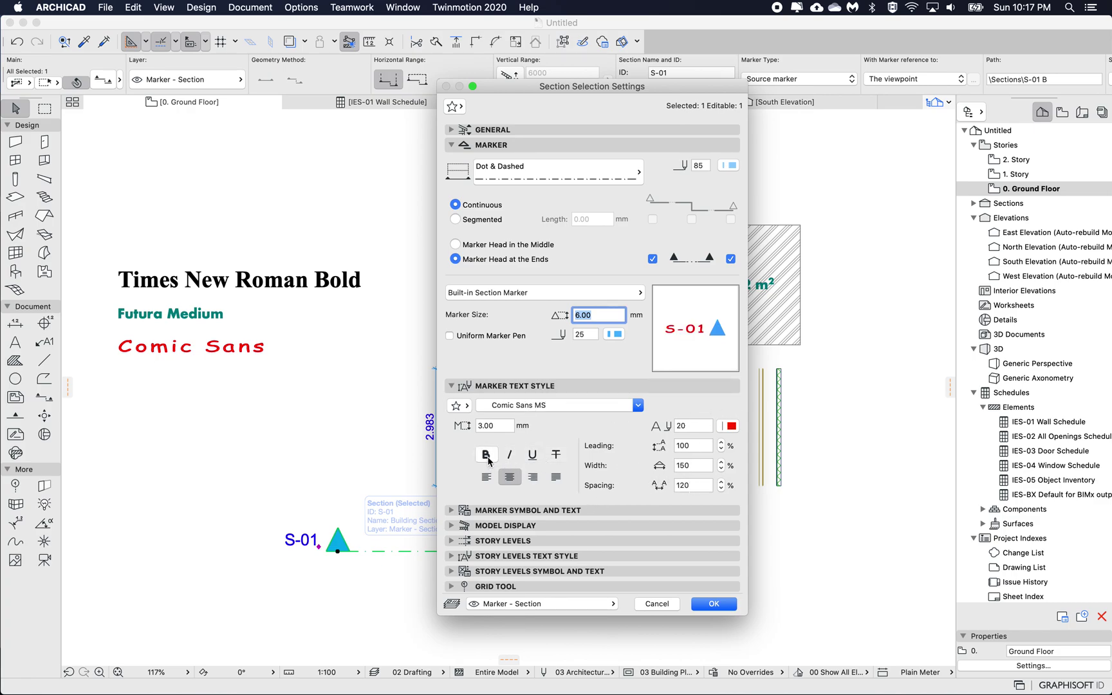
{"action": "left_click", "coordinate": [716, 604]}
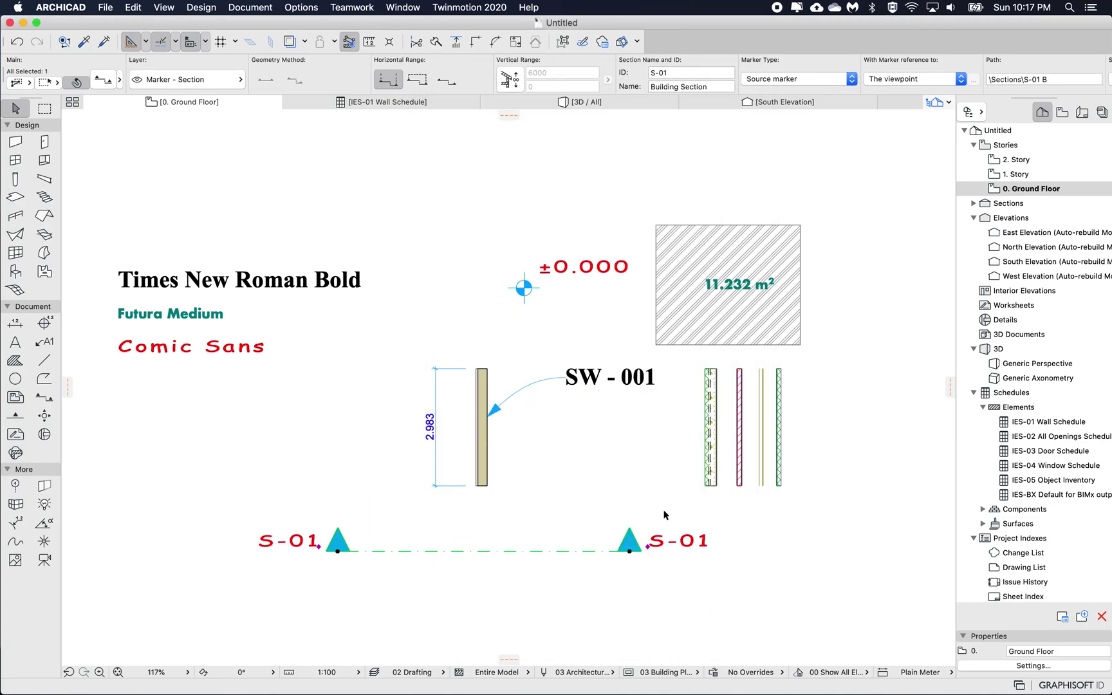
{"action": "left_click", "coordinate": [597, 478]}
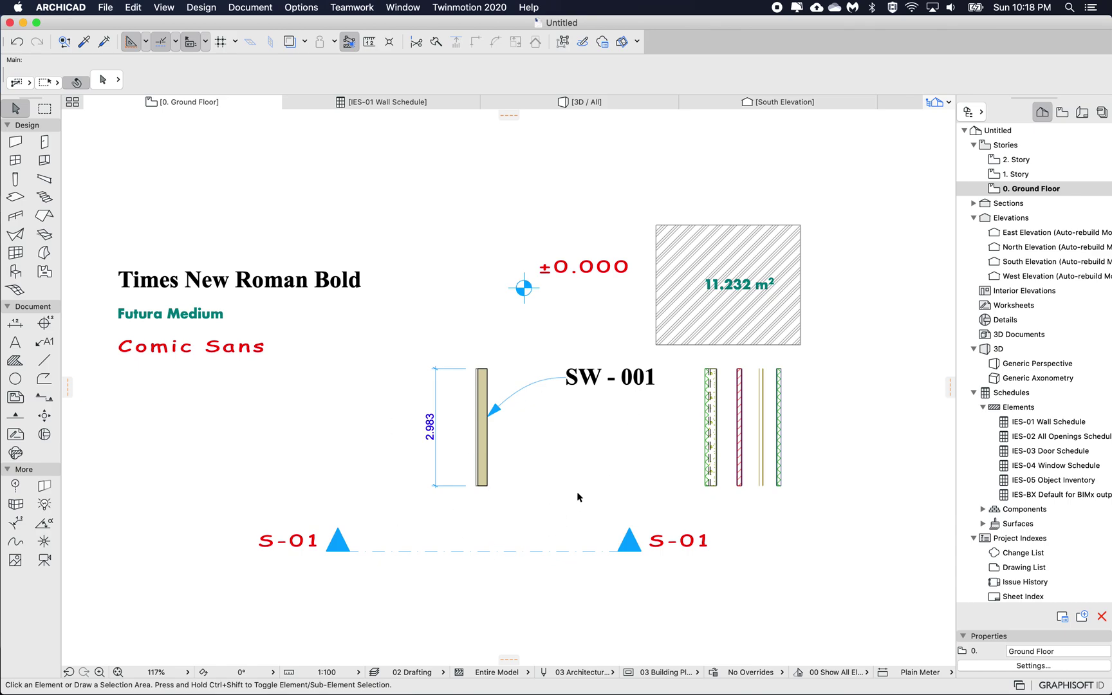
Open the IES-01 Wall Schedule and set its header row to 'Times New Roman BOLD'
{"action": "left_click", "coordinate": [1048, 424]}
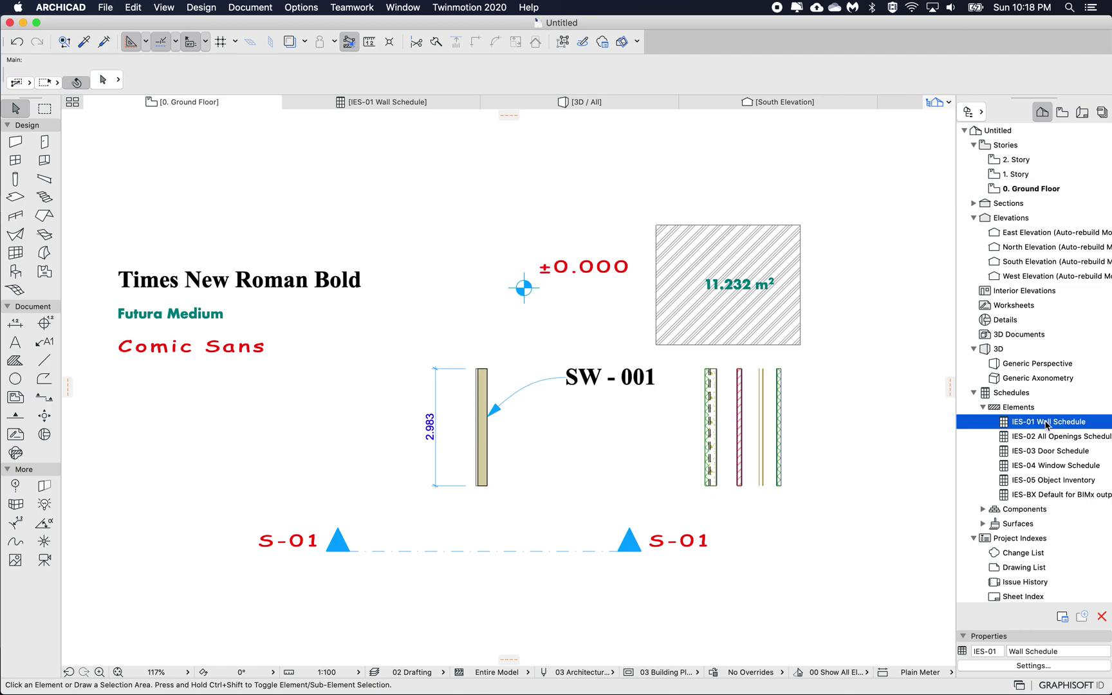
{"action": "double_click", "coordinate": [1047, 424]}
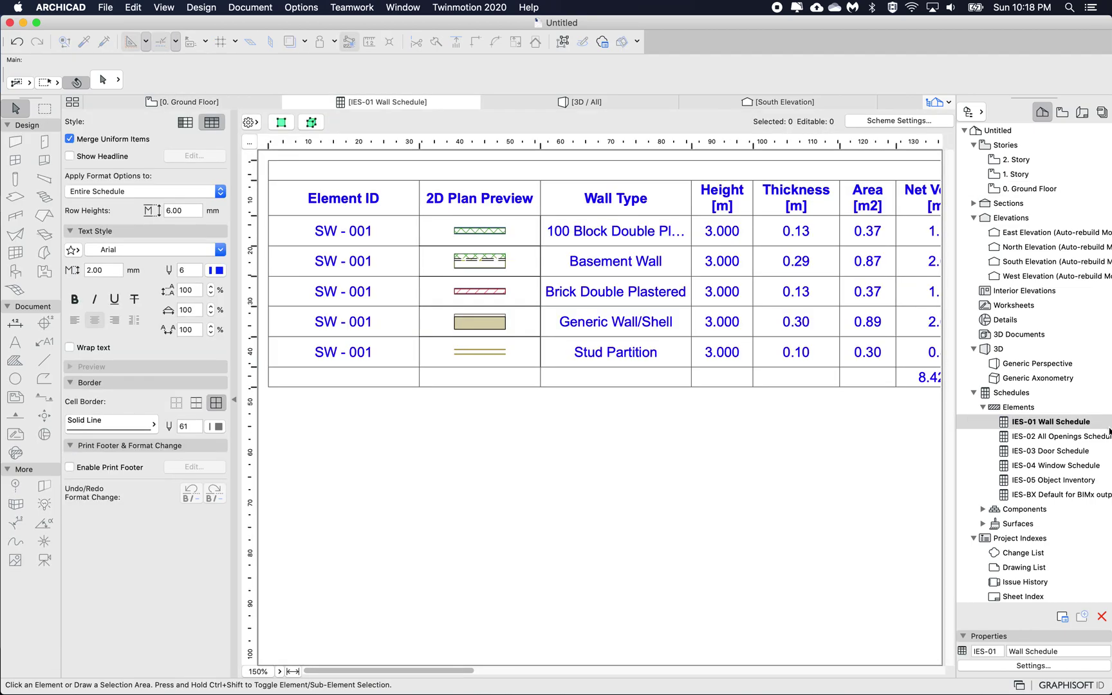
{"action": "double_click", "coordinate": [343, 201]}
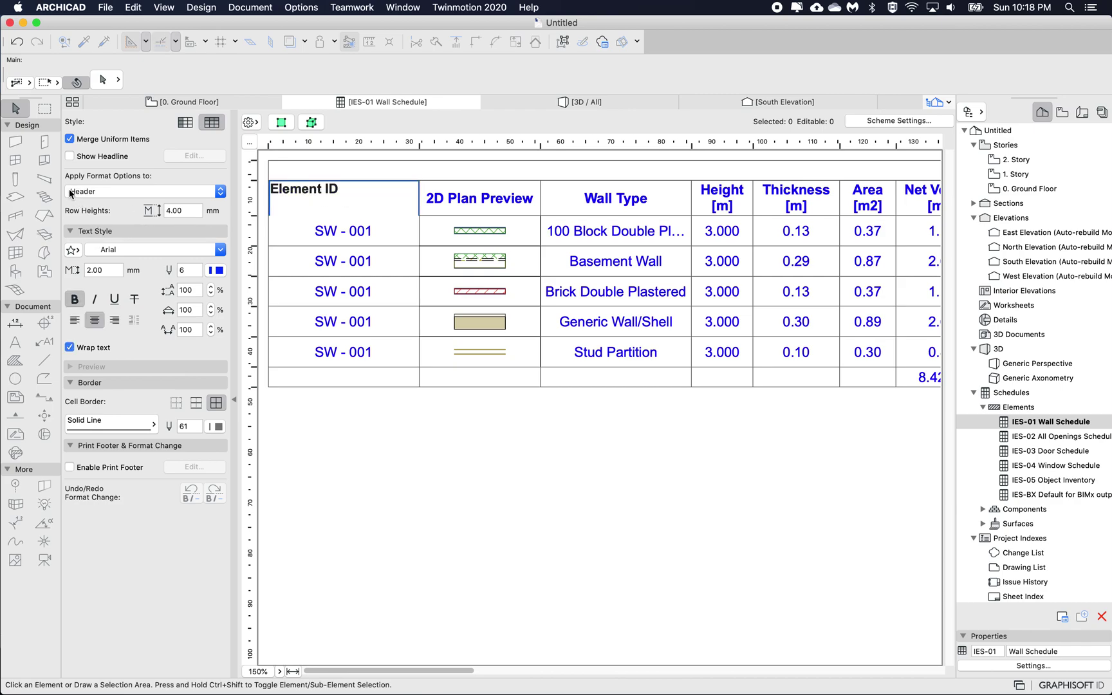
{"action": "left_click", "coordinate": [71, 251]}
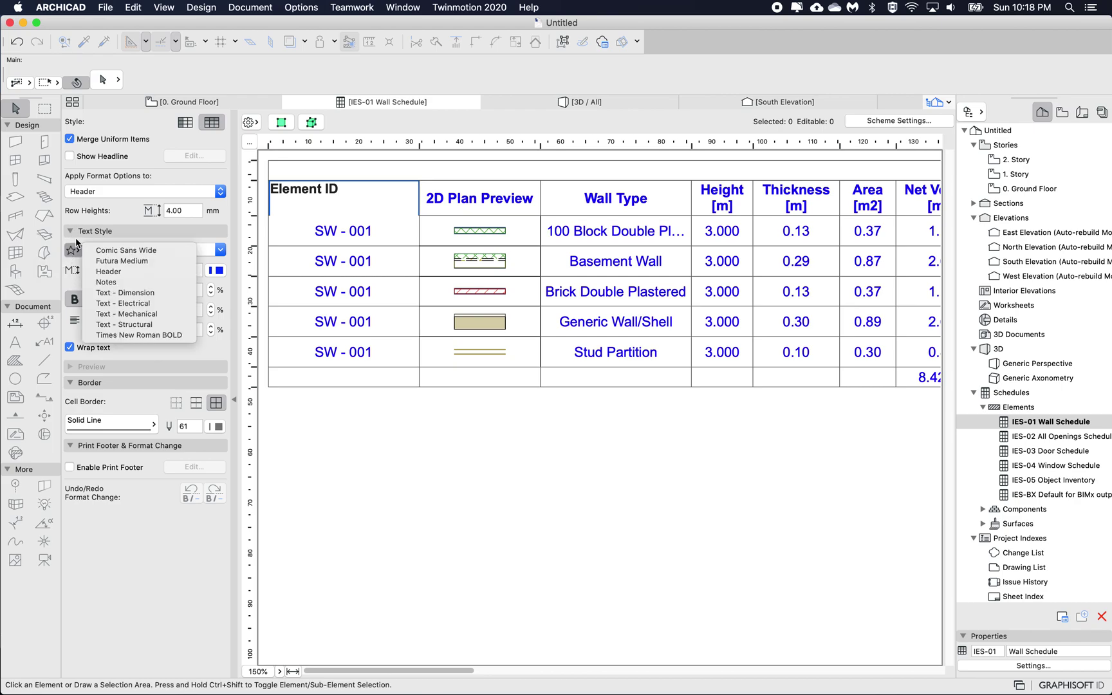
{"action": "left_click", "coordinate": [135, 336]}
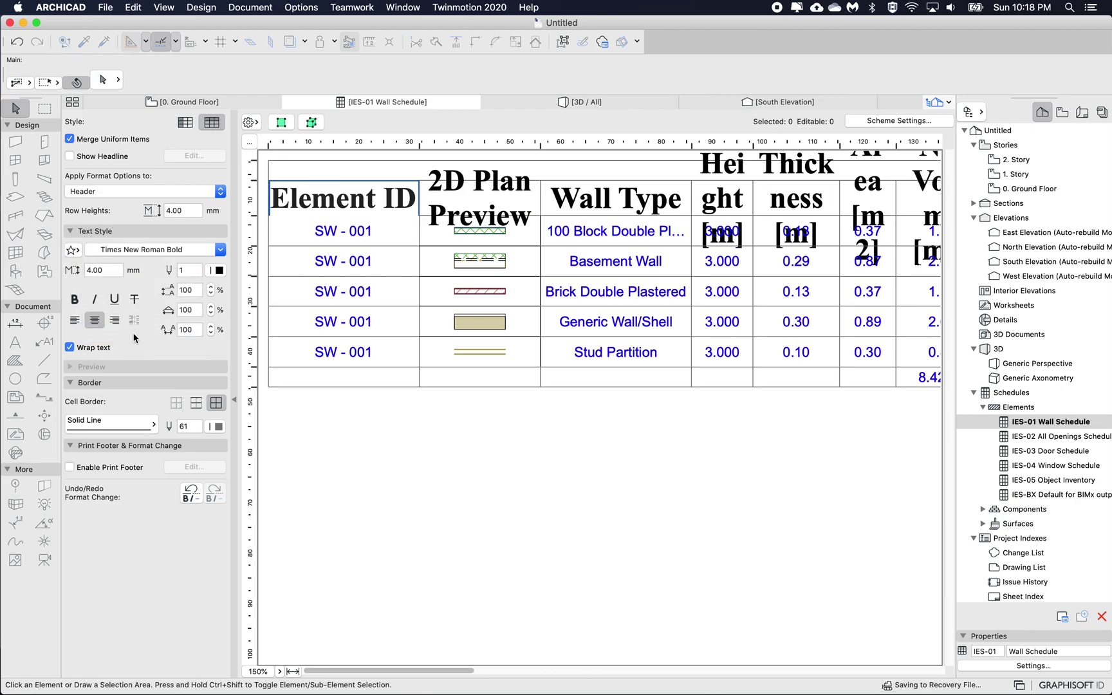
{"action": "left_click", "coordinate": [411, 434]}
Set the schedule's value cells to the 'Futura Medium' favorite
{"action": "left_click", "coordinate": [319, 260]}
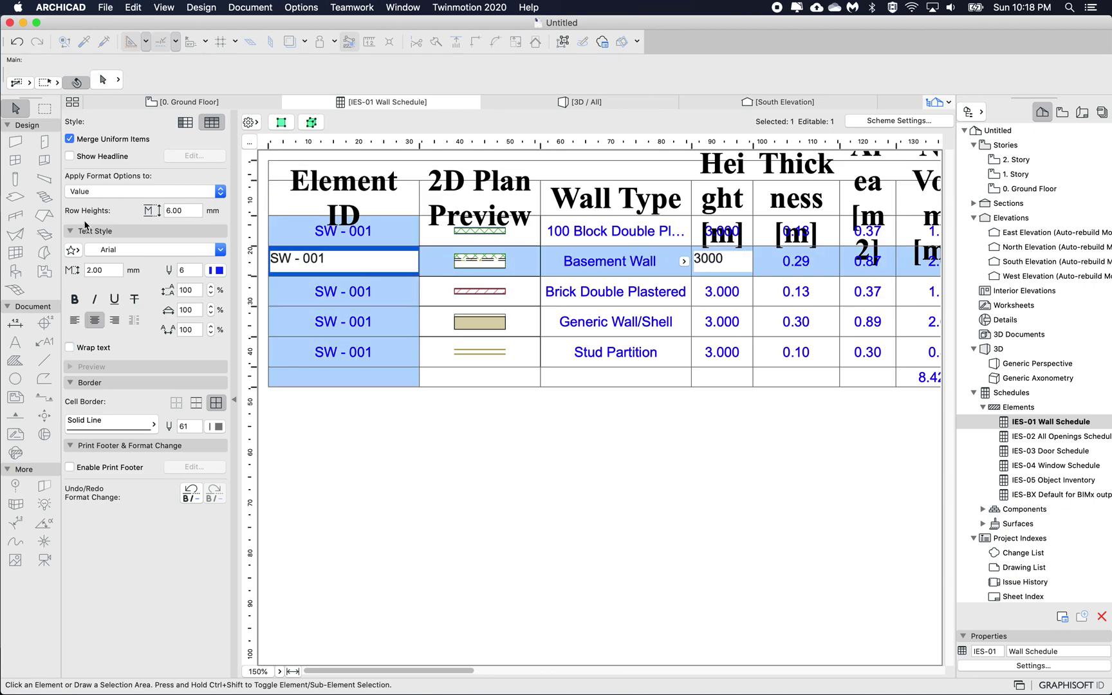
{"action": "left_click", "coordinate": [72, 250]}
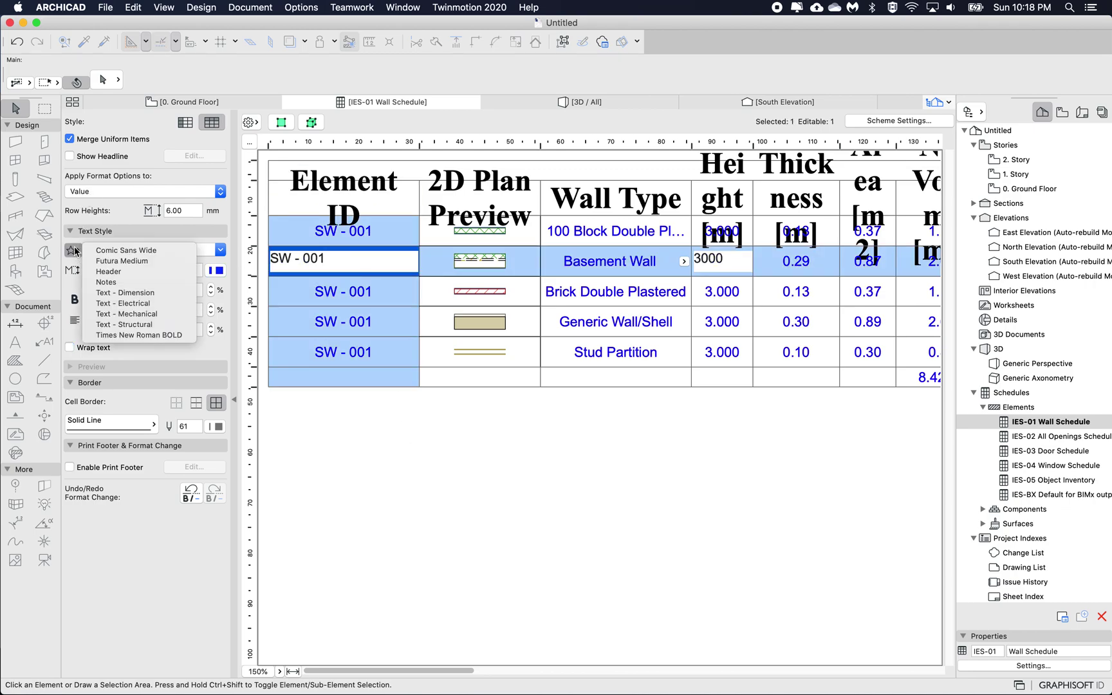
{"action": "left_click", "coordinate": [109, 261]}
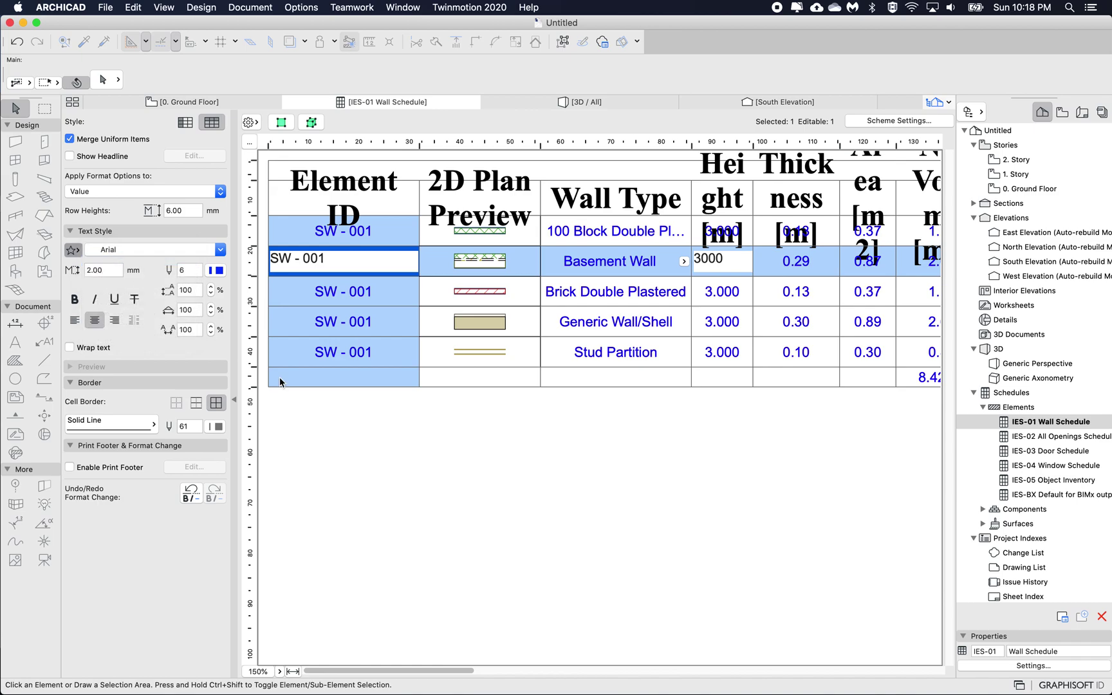
{"action": "left_click", "coordinate": [308, 413]}
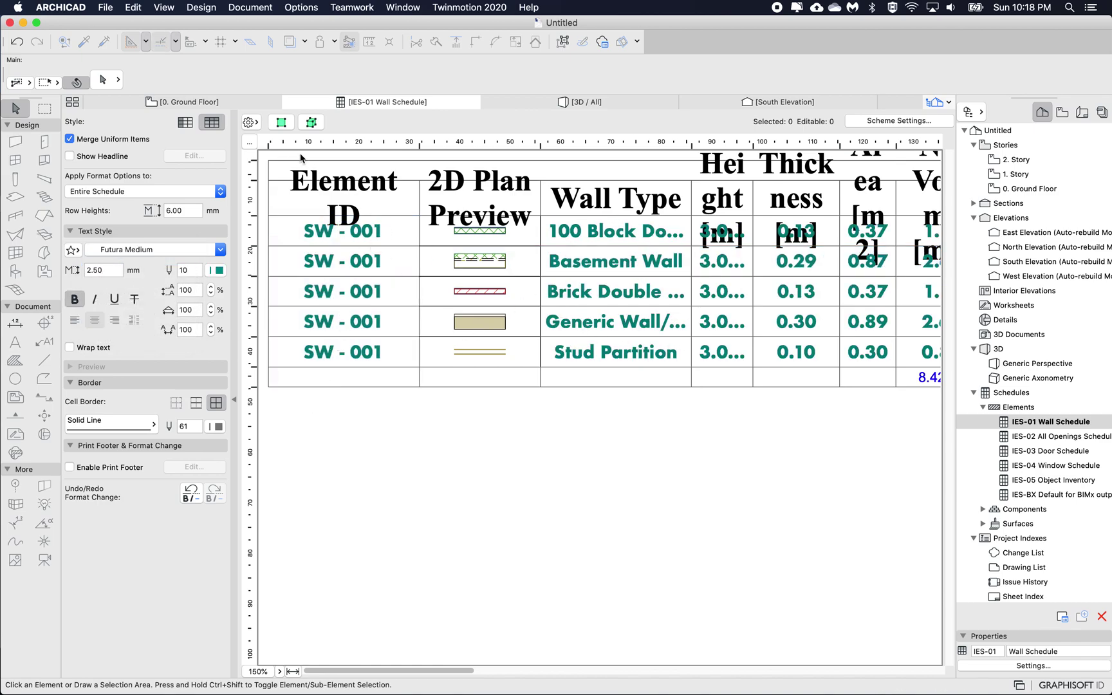
Resize the IES-01 schedule's columns and rows to fit their content
{"action": "left_click", "coordinate": [249, 141]}
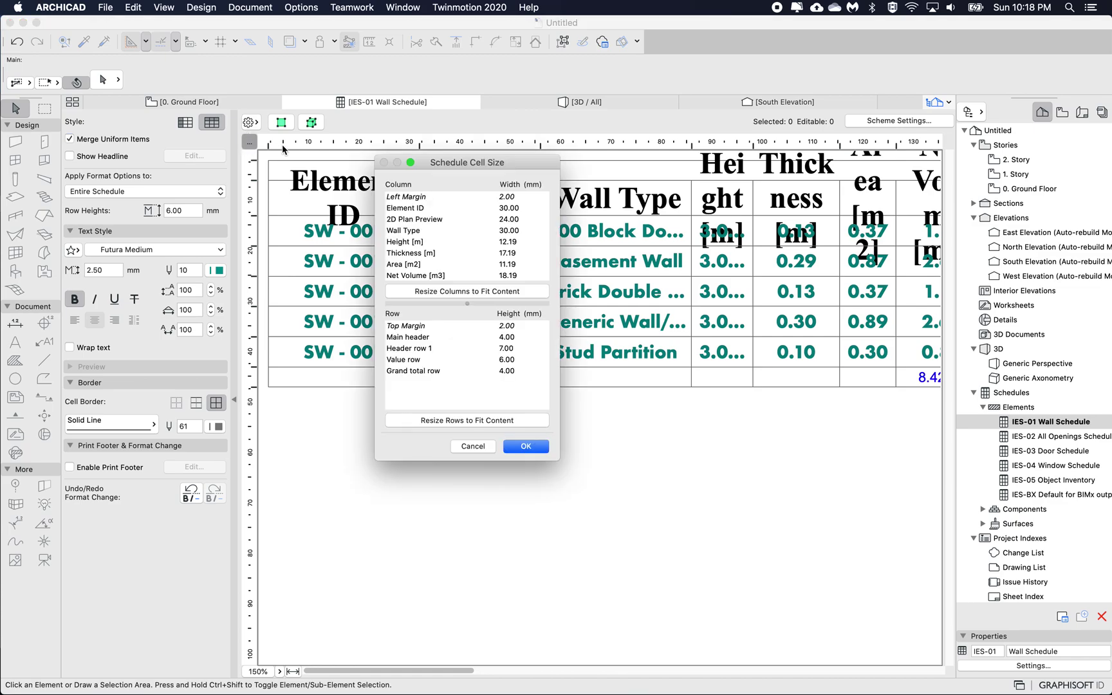
{"action": "left_click", "coordinate": [476, 292]}
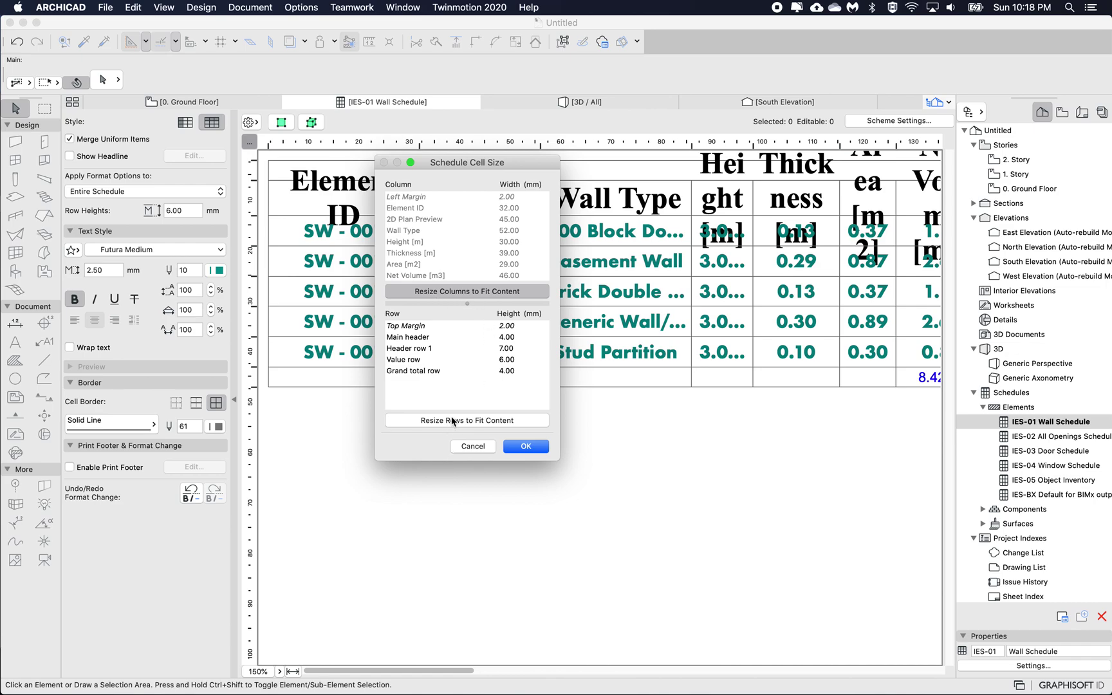
{"action": "left_click", "coordinate": [451, 421]}
{"action": "left_click", "coordinate": [528, 446]}
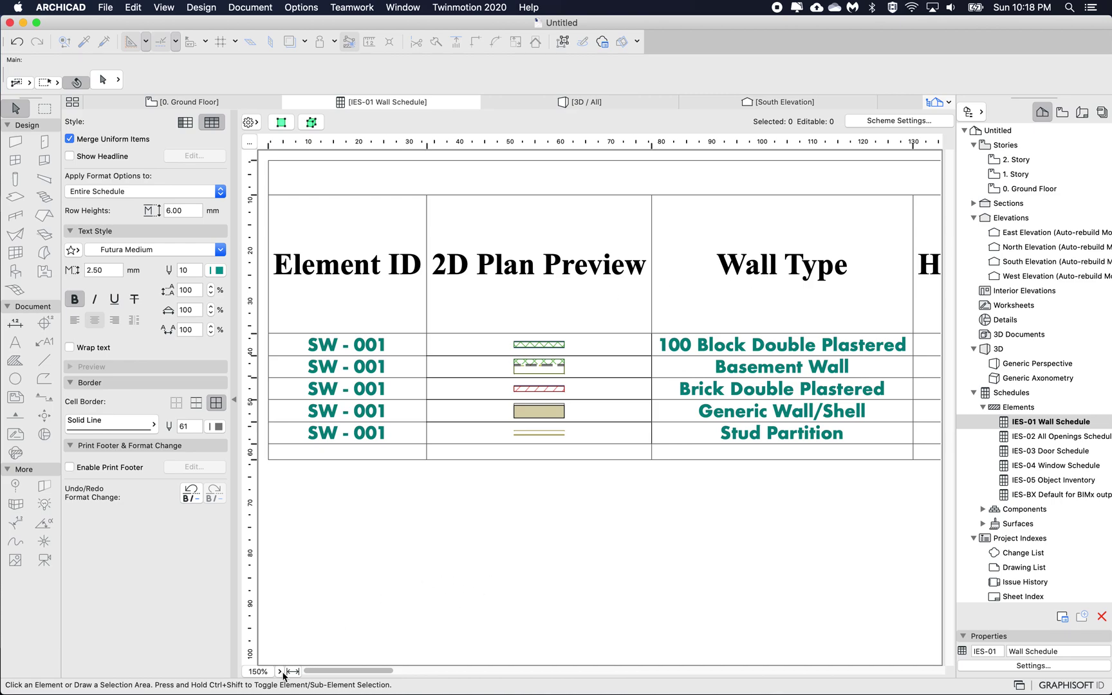
Select Element ID cells in the wall schedule and scroll across to the Net Volume column
{"action": "left_click", "coordinate": [331, 264]}
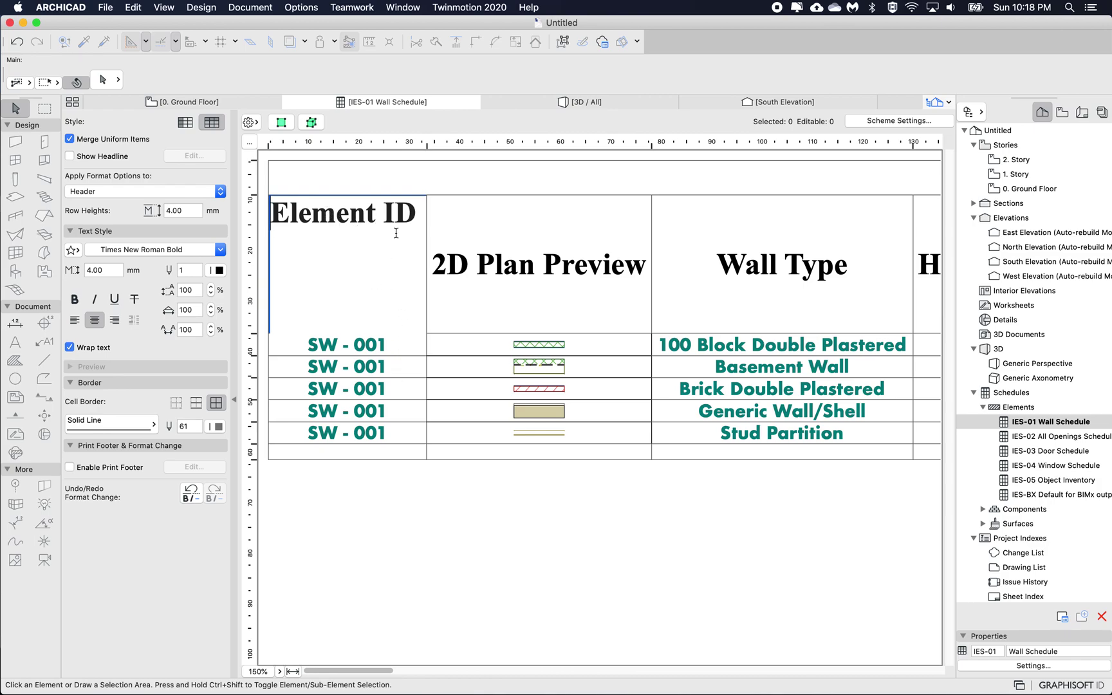
{"action": "left_click", "coordinate": [354, 367]}
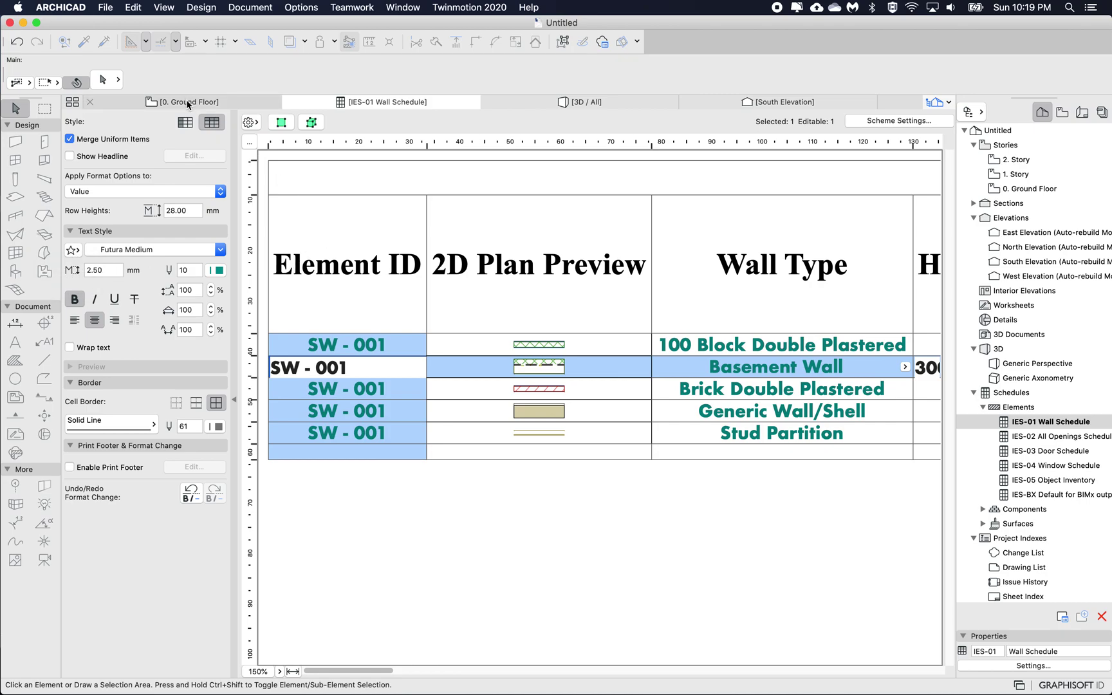
{"action": "left_click_drag", "start_coordinate": [344, 671], "coordinate": [453, 671]}
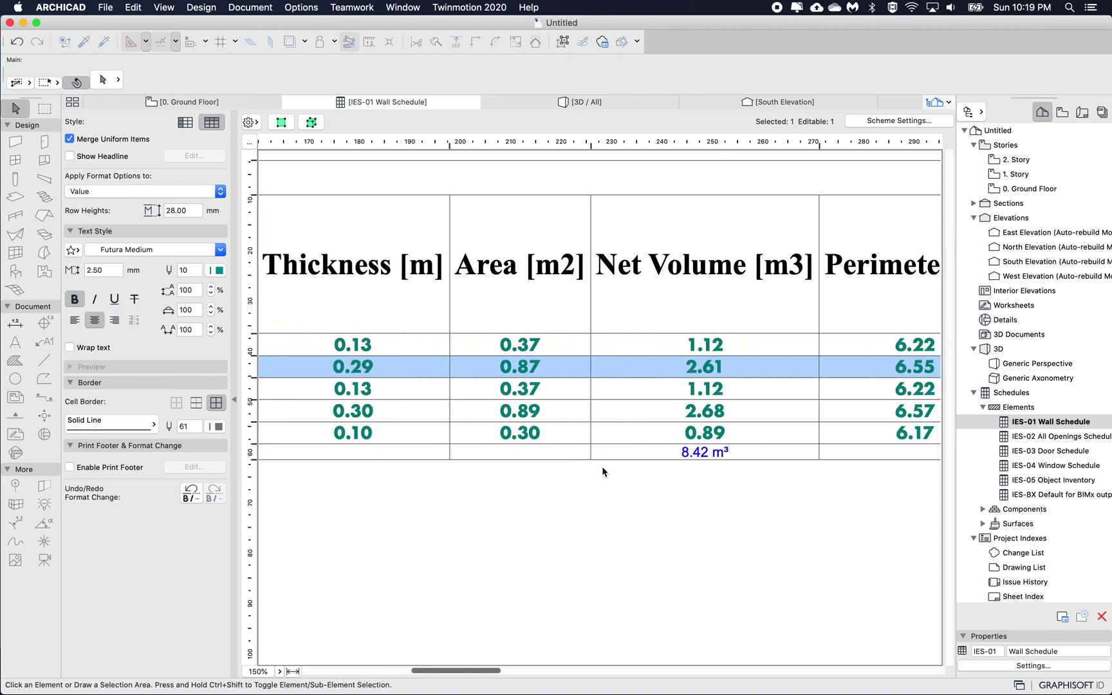
Apply the Comic Sans Wide text favorite to the 8.42 m³ Net Volume grand total cell
{"action": "left_click", "coordinate": [689, 452]}
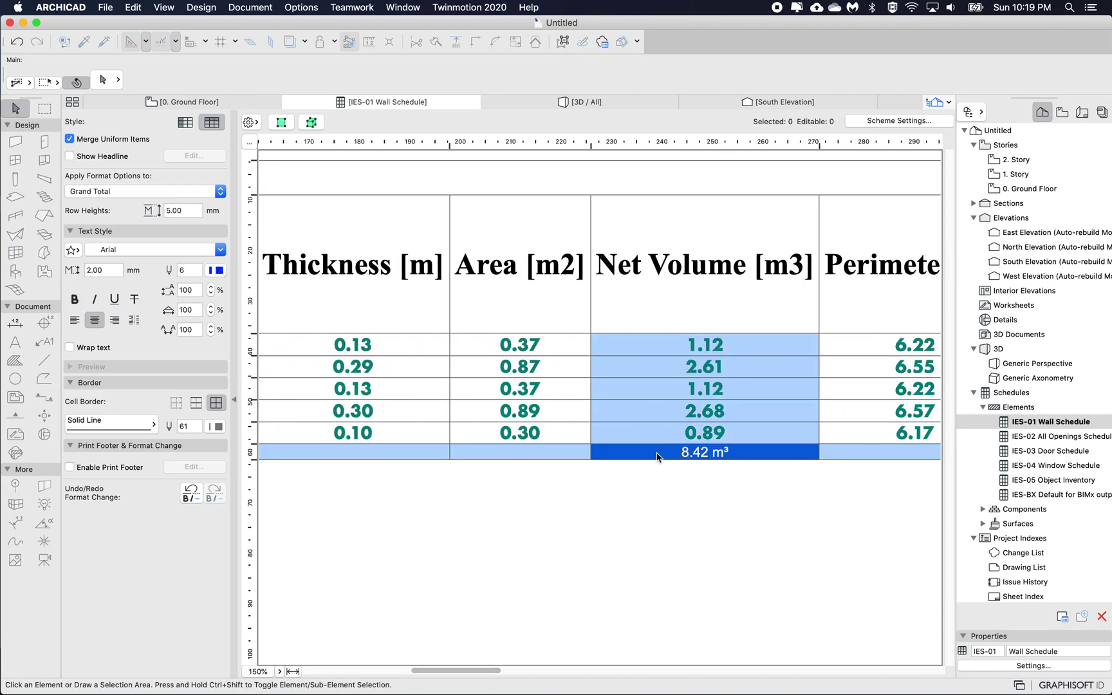
{"action": "left_click", "coordinate": [74, 250]}
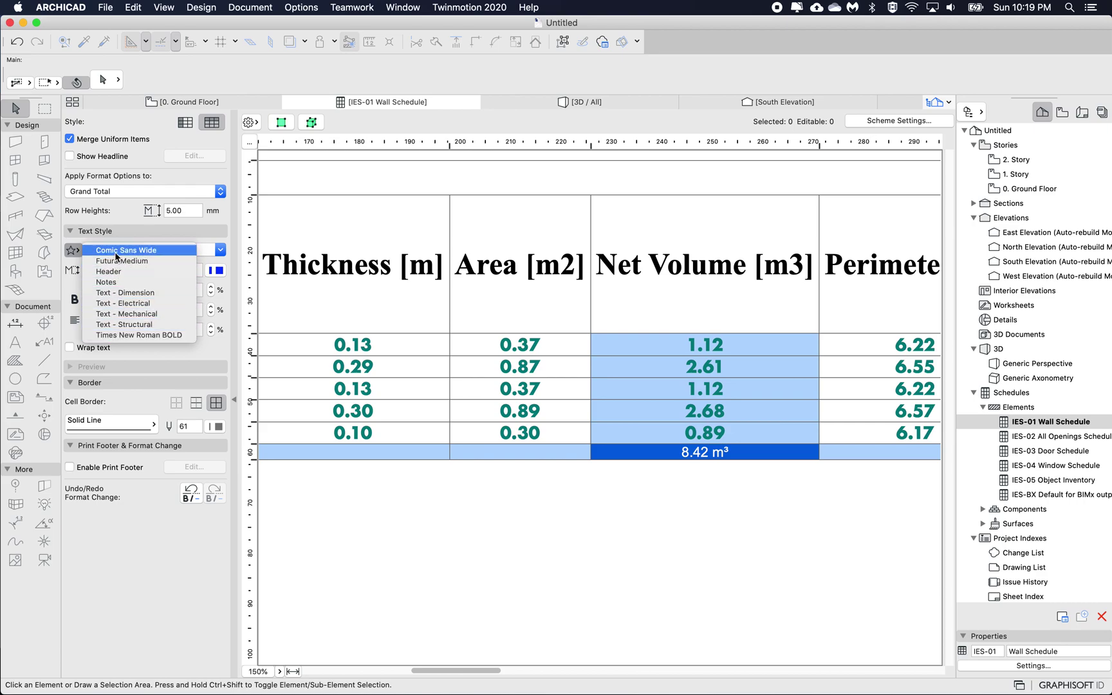
{"action": "left_click", "coordinate": [117, 260]}
{"action": "left_click", "coordinate": [299, 175]}
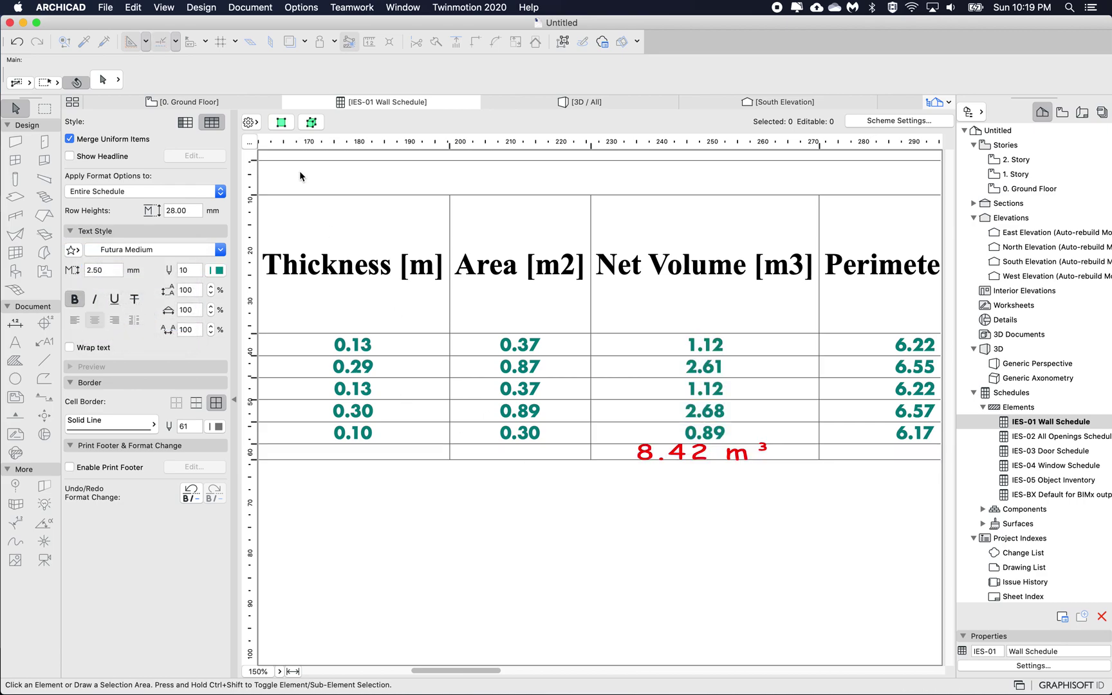
{"action": "left_click", "coordinate": [207, 101]}
Change the Futura Medium label's text colour to purple pen 15
{"action": "left_click", "coordinate": [224, 314]}
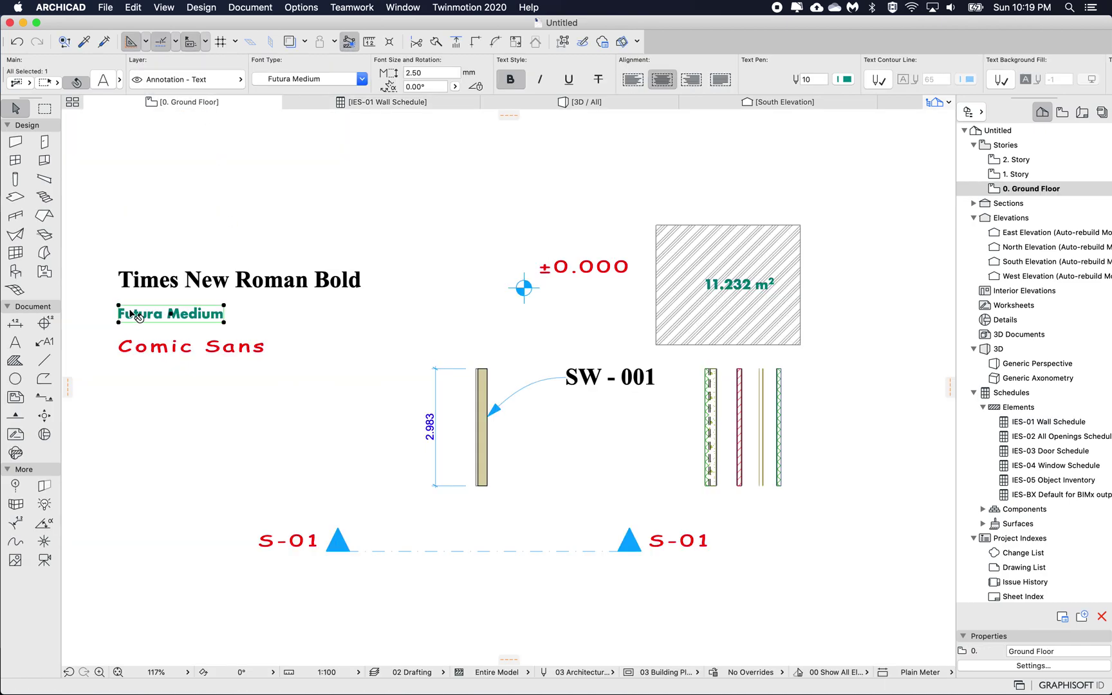
{"action": "key", "text": "super+t"}
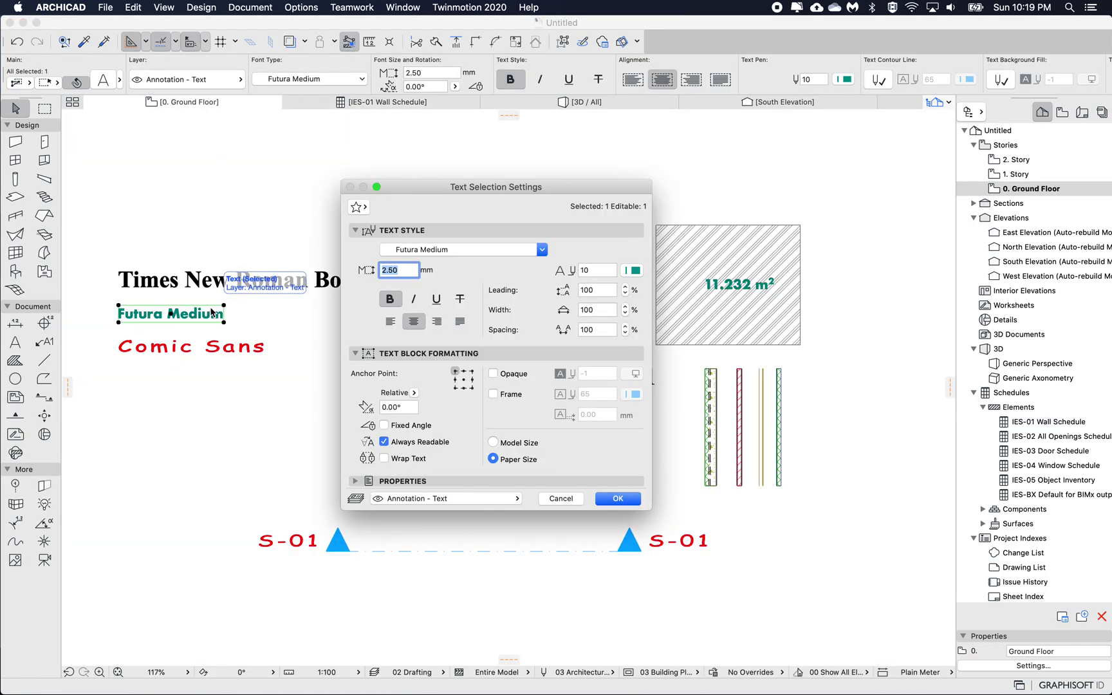
{"action": "left_click", "coordinate": [635, 270]}
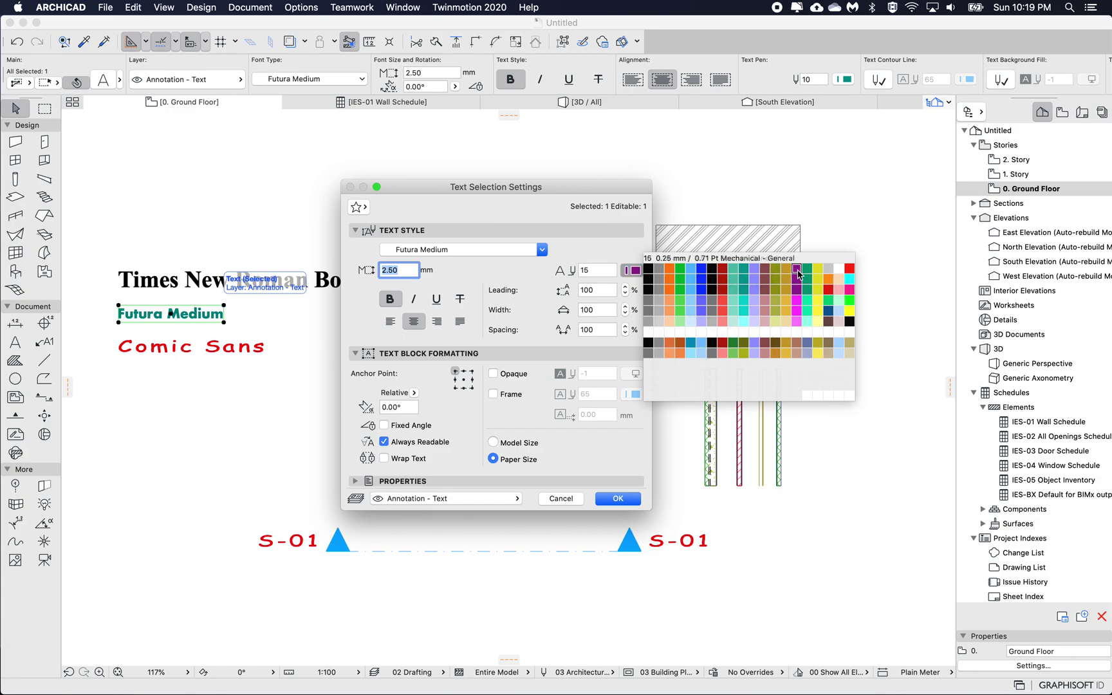
{"action": "left_click", "coordinate": [798, 270]}
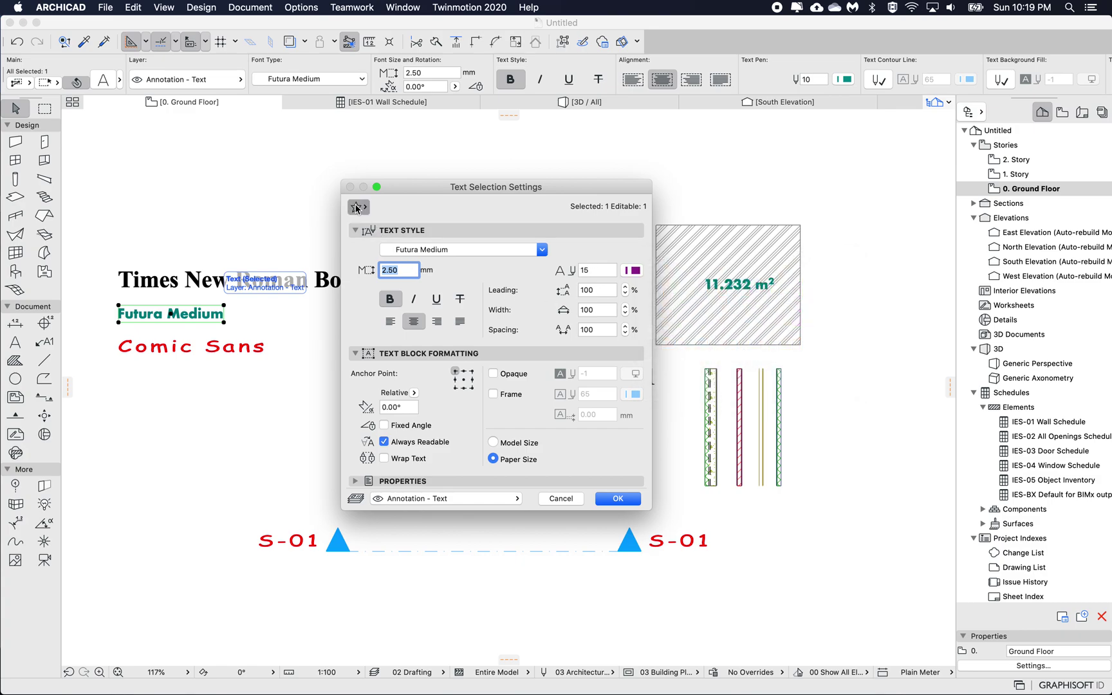
Redefine the Futura Medium text favorite with the purple pen 15 settings and confirm
{"action": "left_click", "coordinate": [357, 206]}
{"action": "left_click", "coordinate": [291, 317]}
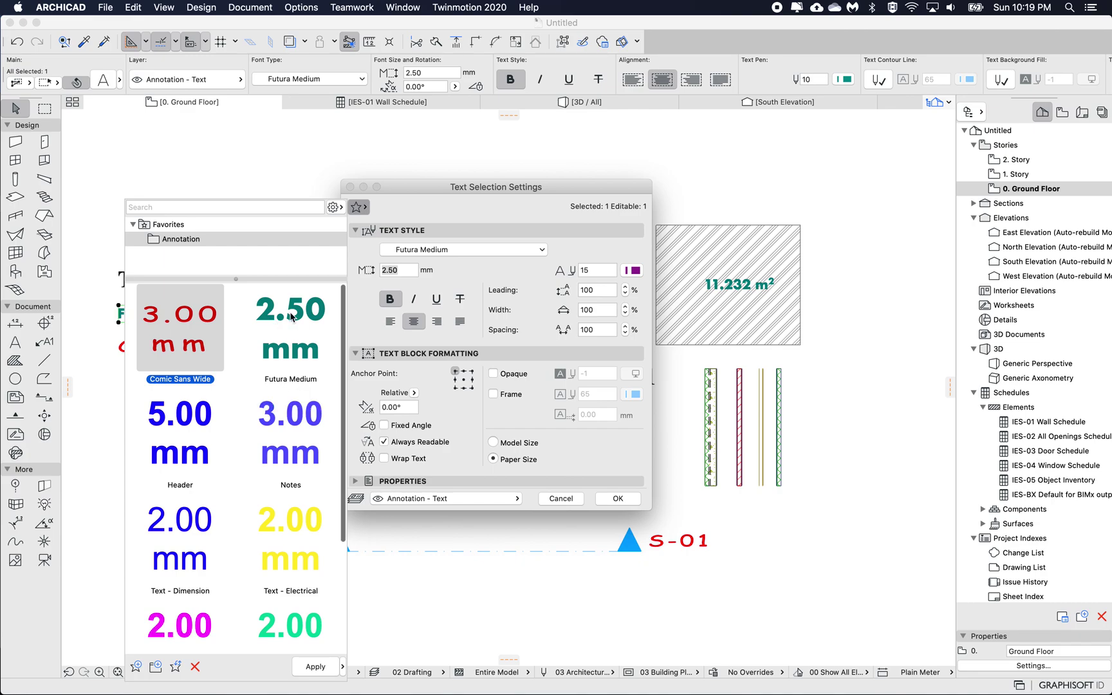
{"action": "right_click", "coordinate": [290, 317]}
{"action": "left_click", "coordinate": [336, 332]}
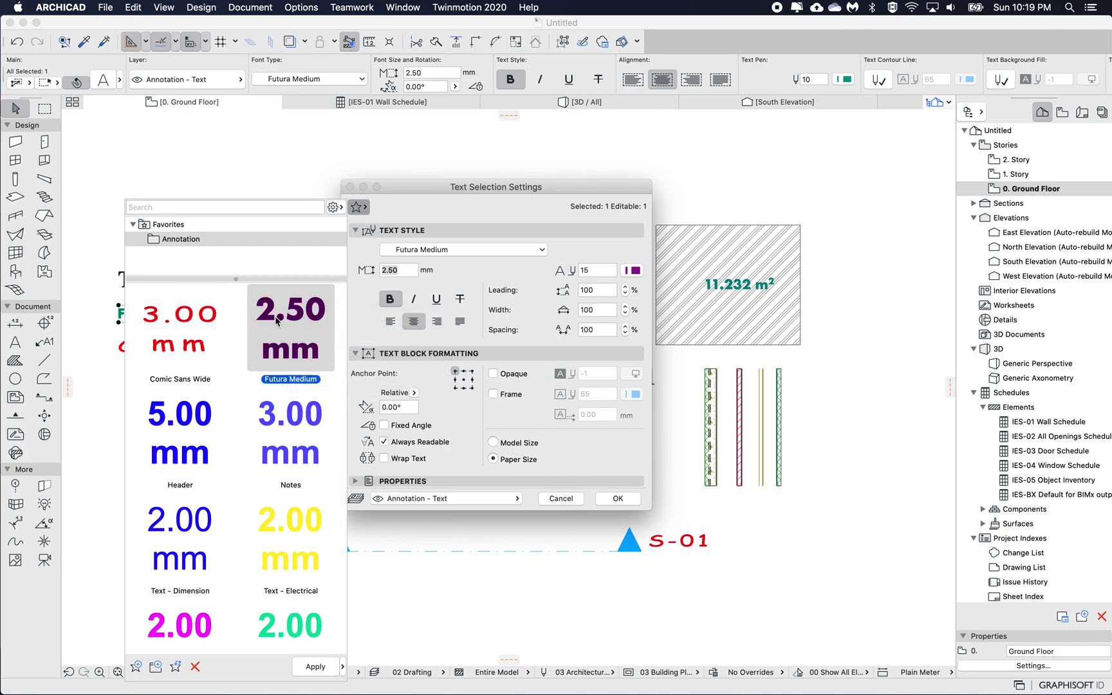
{"action": "left_click", "coordinate": [592, 441]}
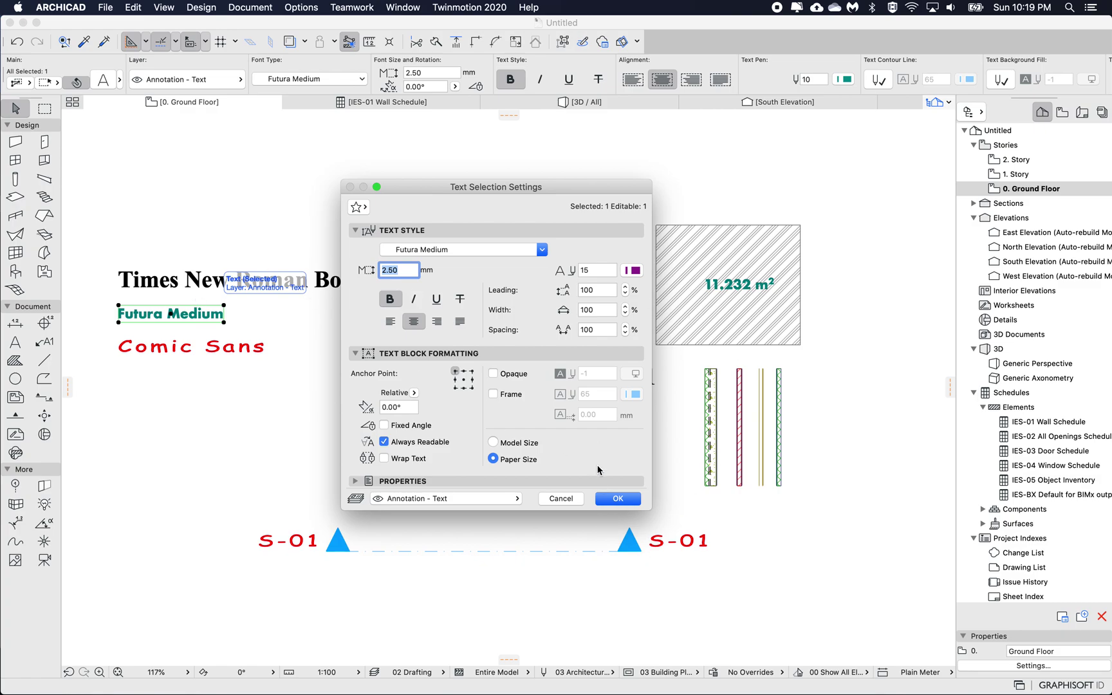
{"action": "left_click", "coordinate": [619, 499]}
Apply the Futura Medium favorite to the 11.232 m² area label in its Dimension Text Settings
{"action": "left_click", "coordinate": [597, 334]}
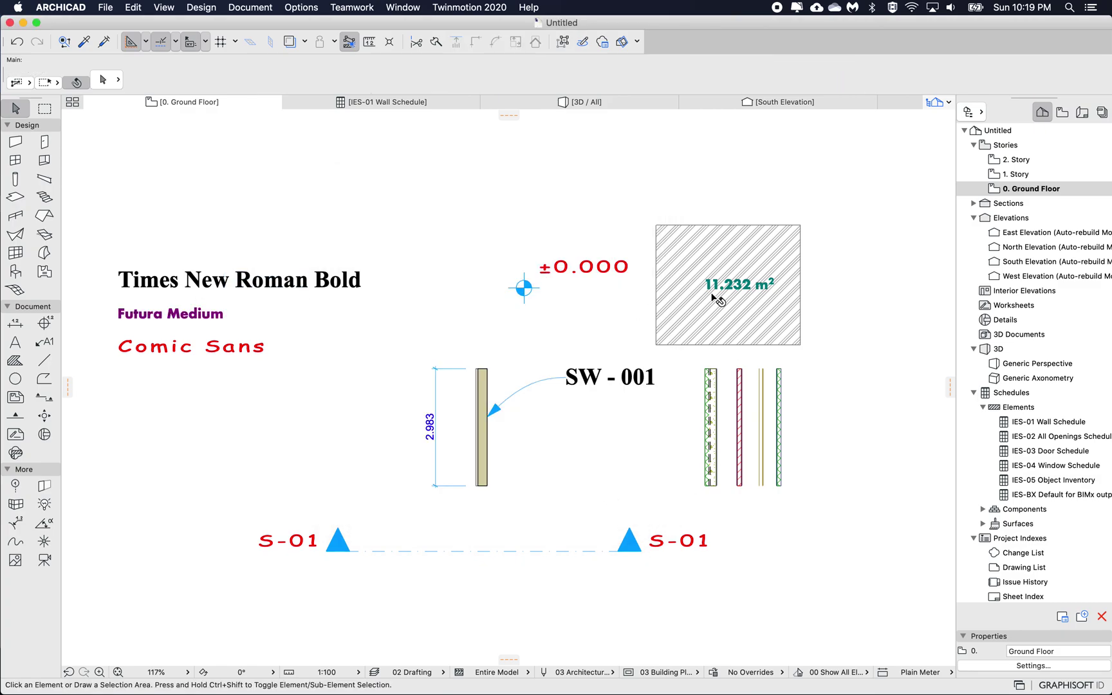
{"action": "left_click", "coordinate": [707, 288]}
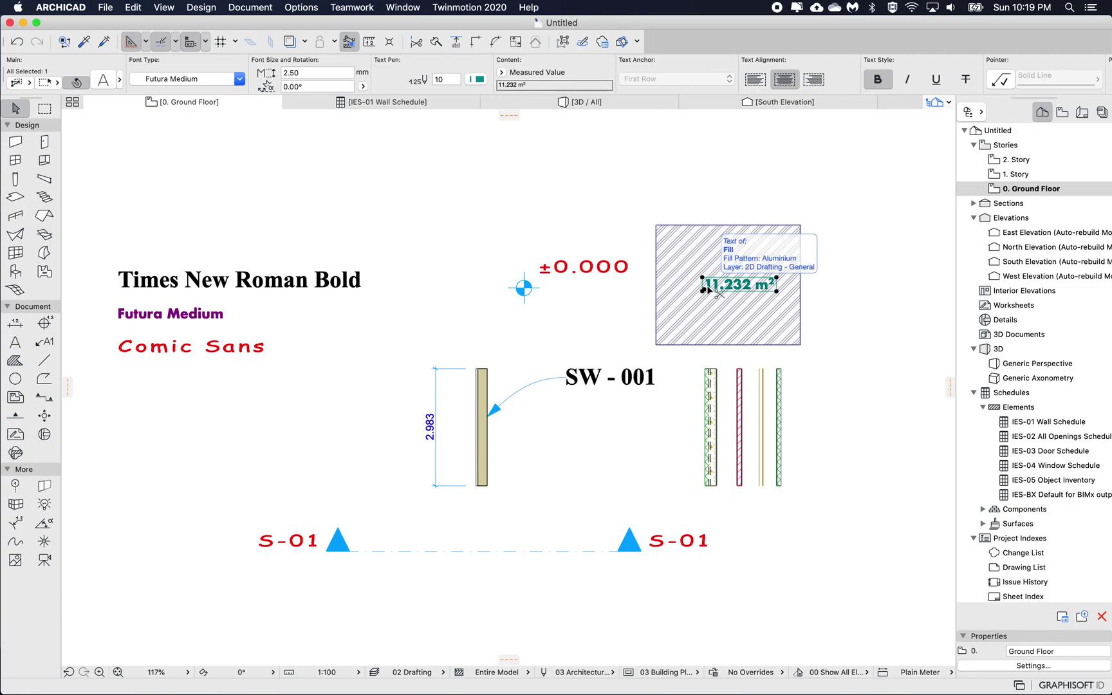
{"action": "double_click", "coordinate": [707, 286]}
{"action": "left_click", "coordinate": [422, 365]}
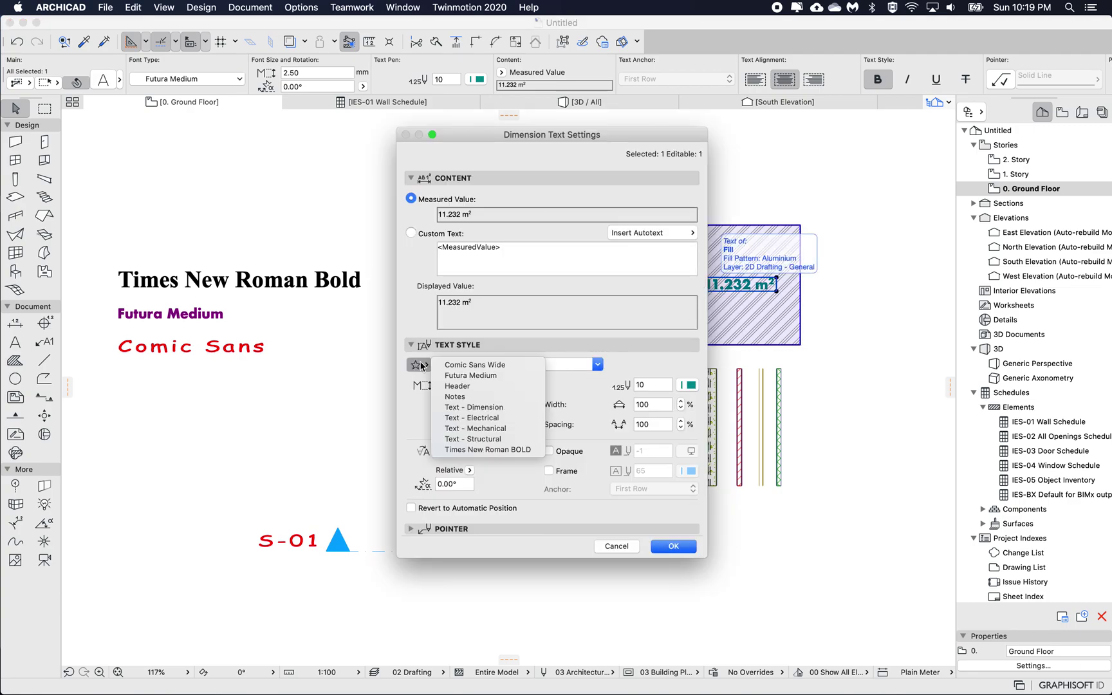
{"action": "left_click", "coordinate": [475, 376]}
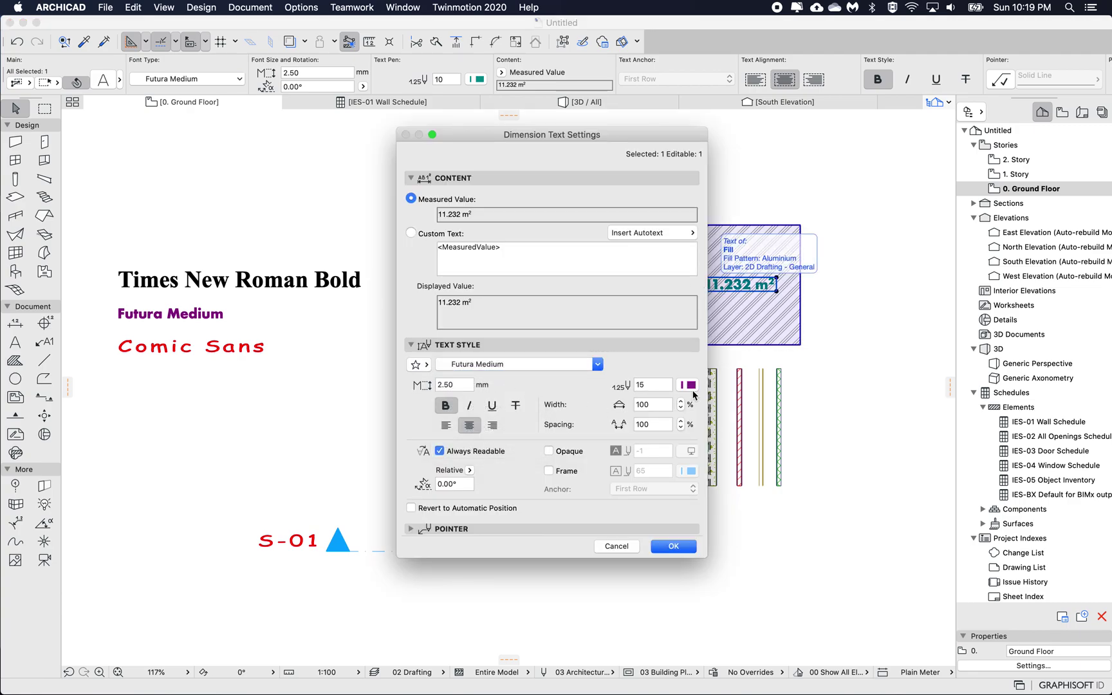
{"action": "left_click", "coordinate": [673, 547]}
{"action": "left_click", "coordinate": [592, 337]}
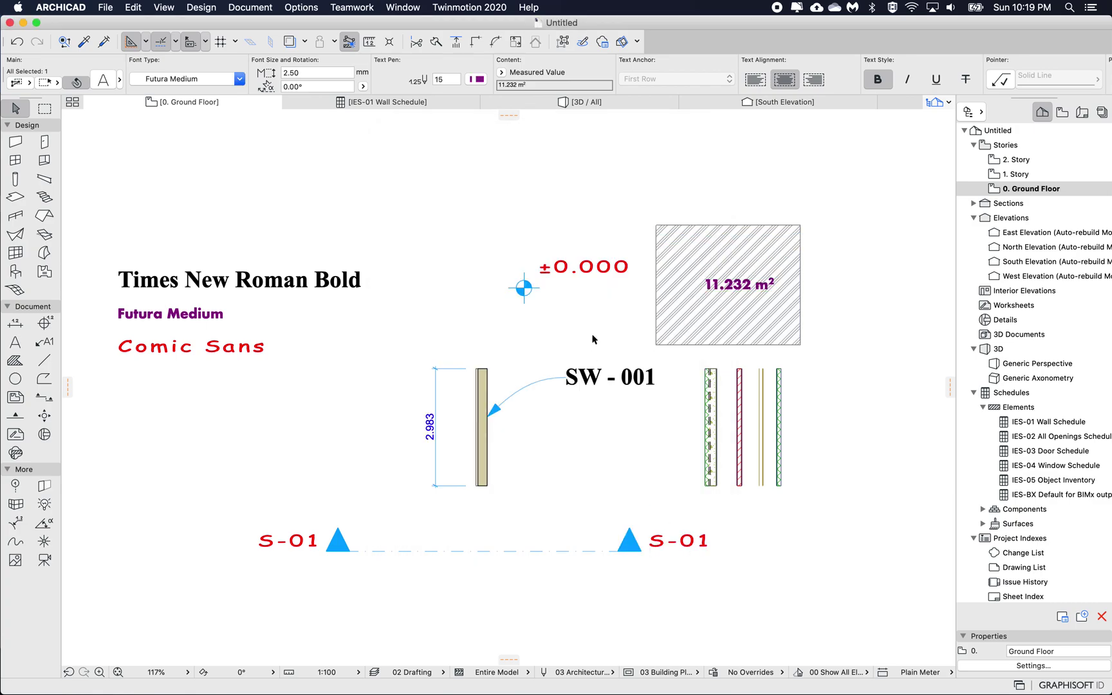
{"action": "left_click", "coordinate": [364, 103]}
Apply the purple Futura Medium favorite to the schedule's value cells, starting from the 0.29 cell
{"action": "left_click", "coordinate": [369, 368]}
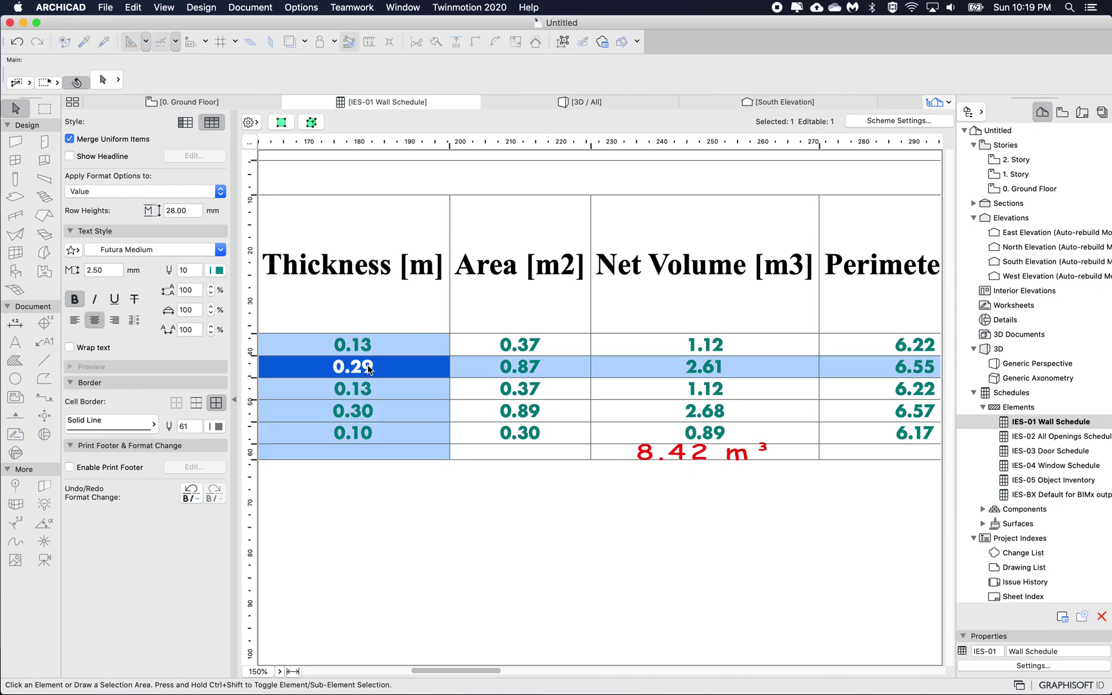
{"action": "left_click", "coordinate": [72, 252]}
{"action": "left_click", "coordinate": [116, 261]}
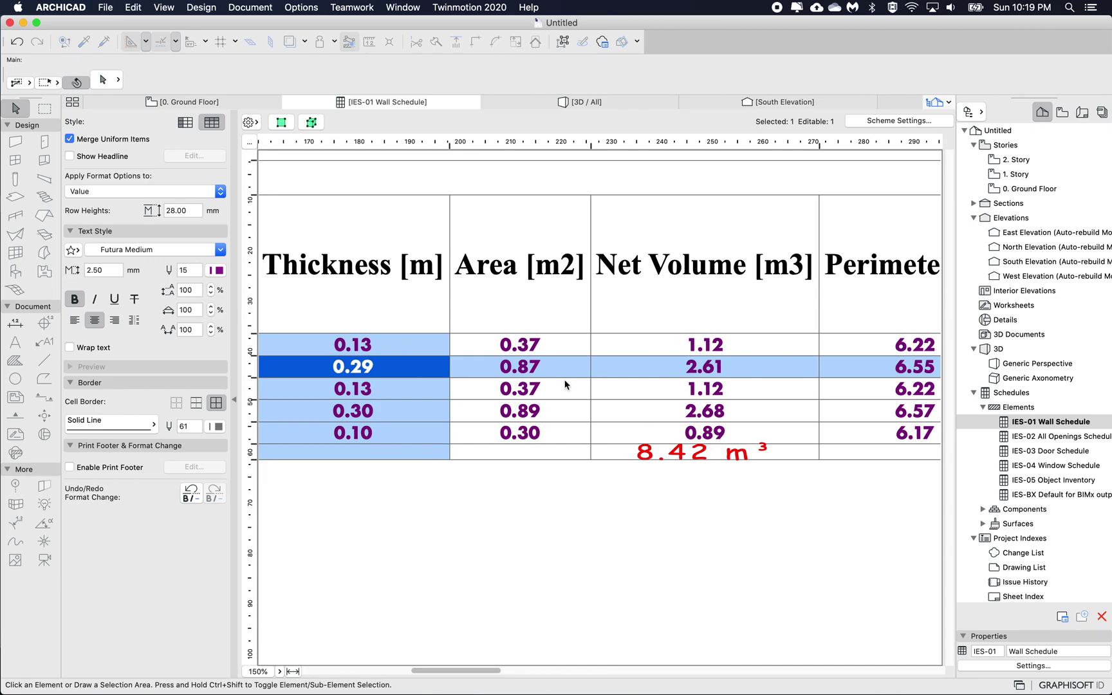
{"action": "left_click", "coordinate": [399, 510]}
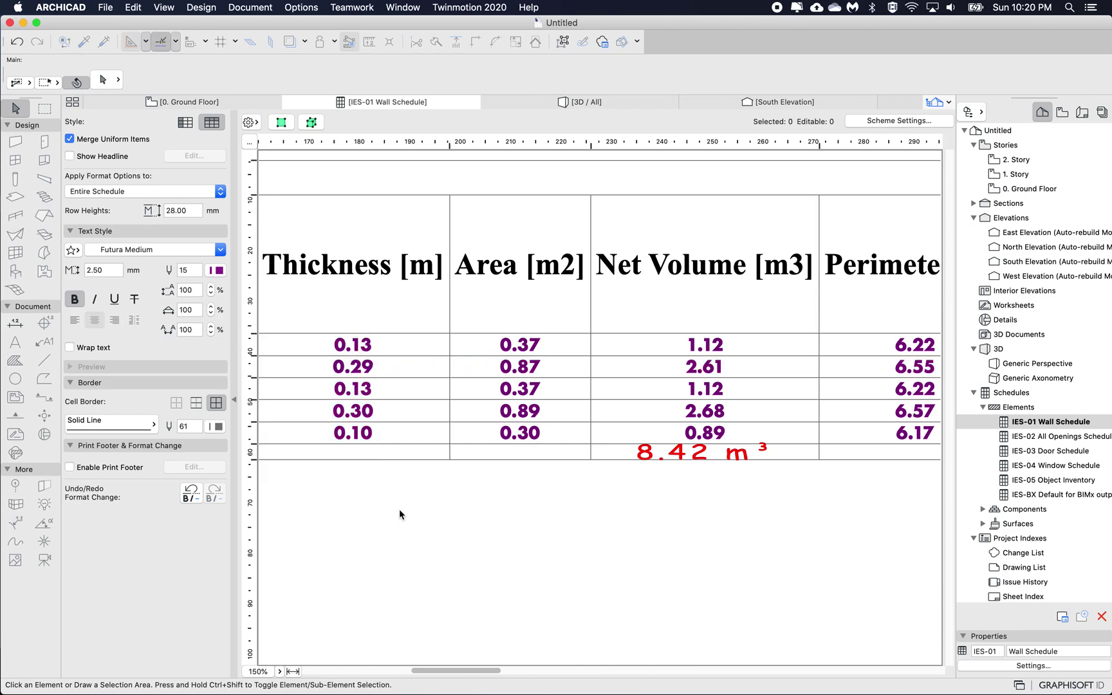
{"action": "left_click", "coordinate": [192, 102]}
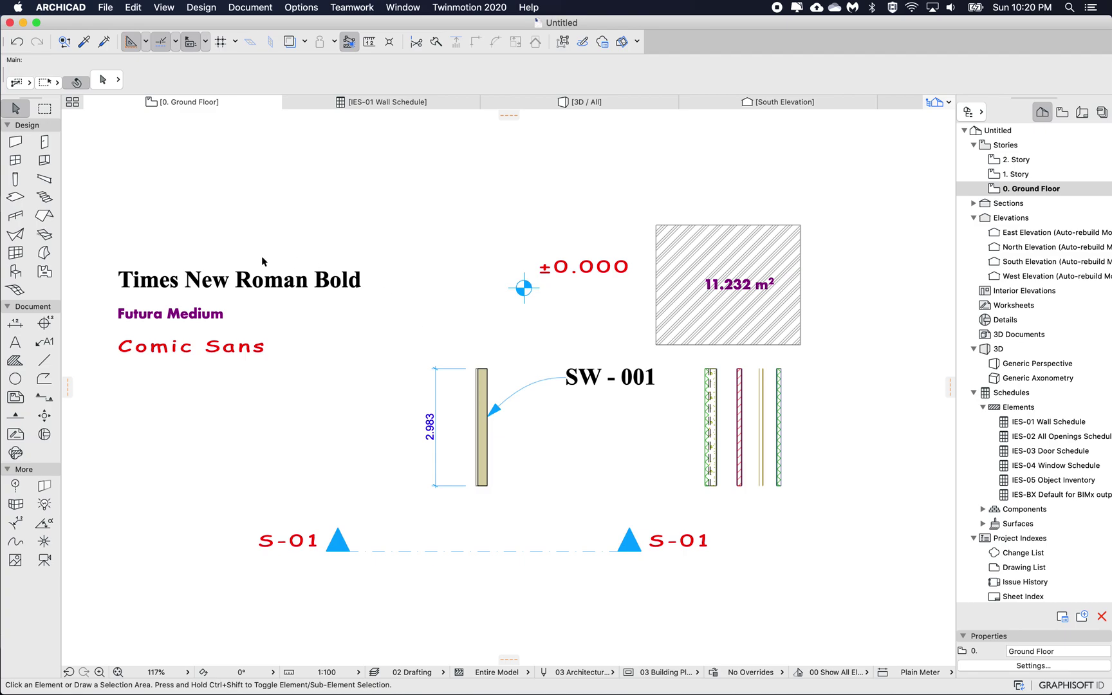